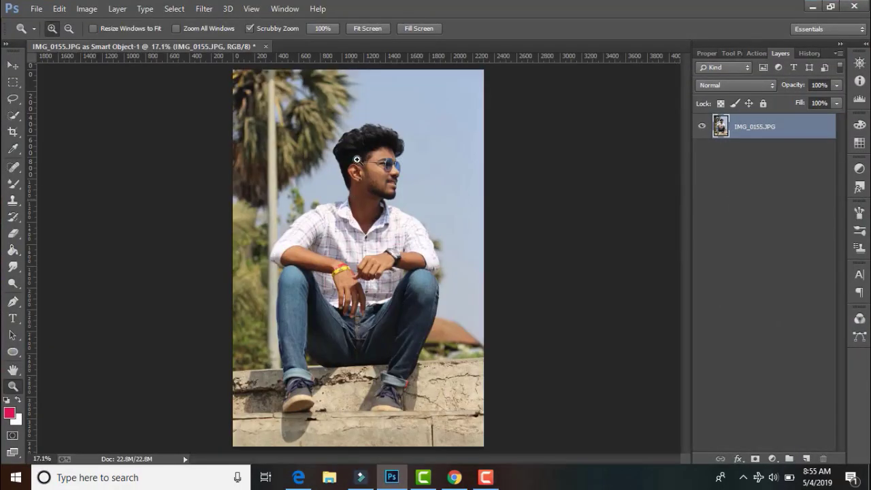
Step: Spot-heal the three blemishes on the man's cheek and near his beard
mouse_move(356, 159)
mouse_down()
mouse_move(453, 268)
mouse_move(440, 267)
mouse_up()
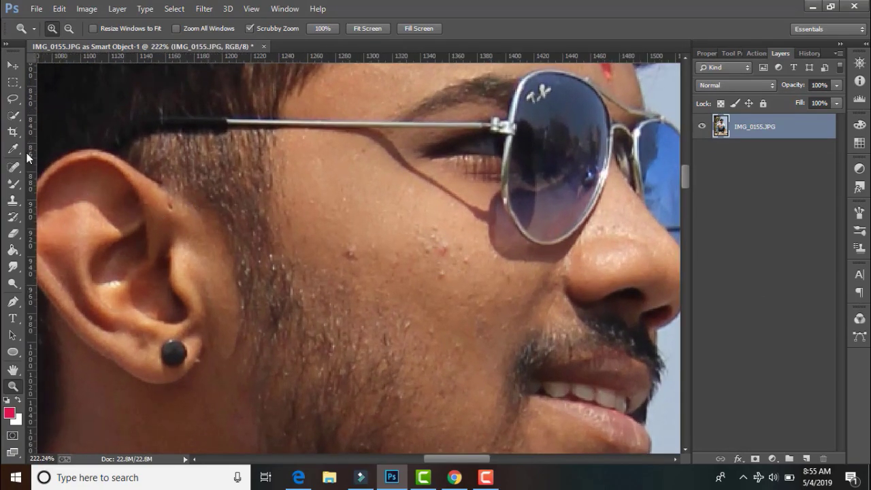
click(13, 166)
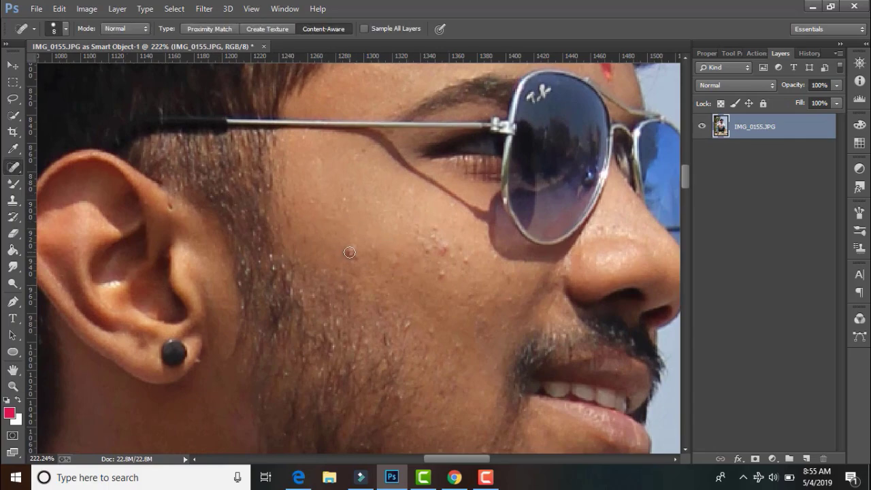
click(434, 229)
click(440, 270)
scroll(412, 338, up, 3)
scroll(411, 339, down, 7)
click(459, 203)
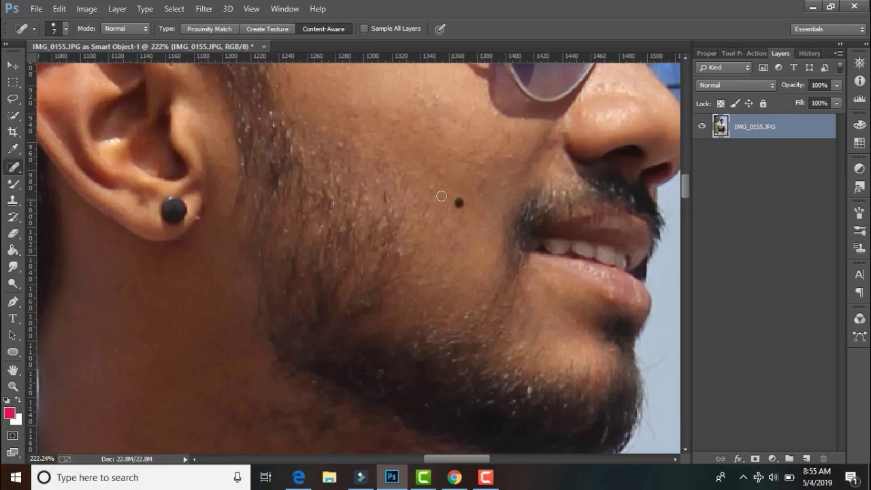
scroll(459, 202, up, 1)
double_click(13, 386)
click(372, 28)
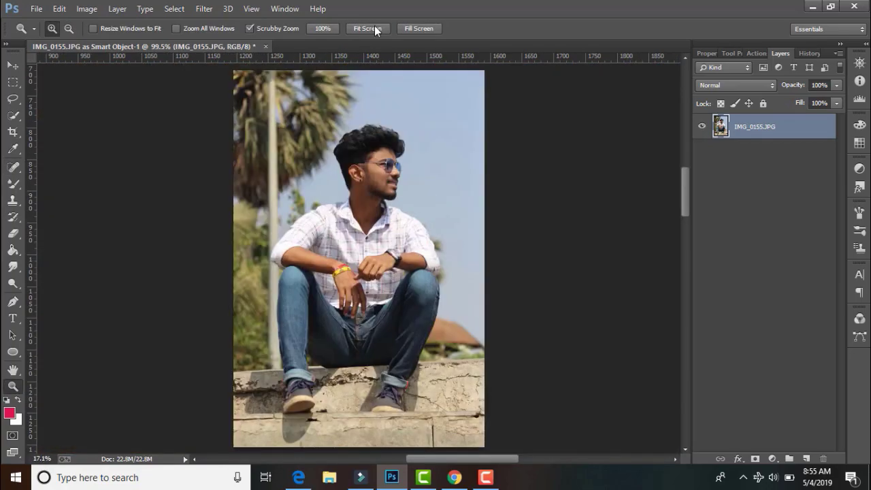
Step: Open the Camera Raw Filter on the photo with the preview zoomed onto the man
click(203, 9)
click(256, 80)
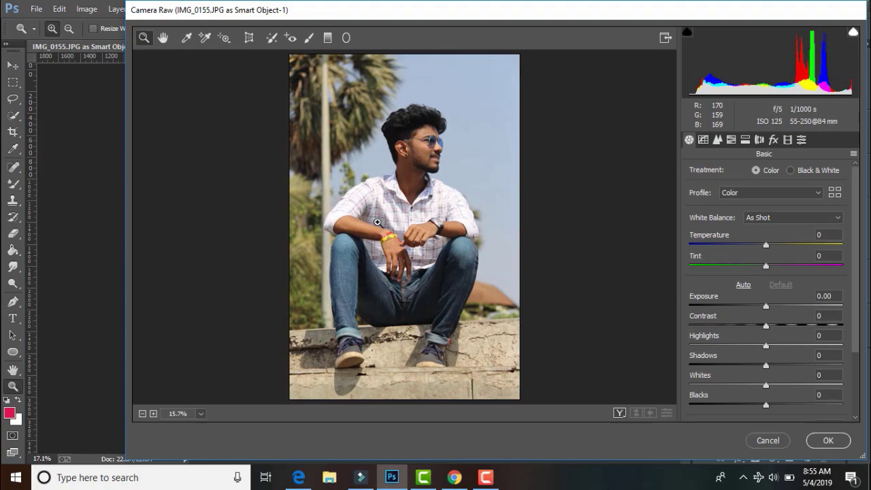
click(377, 223)
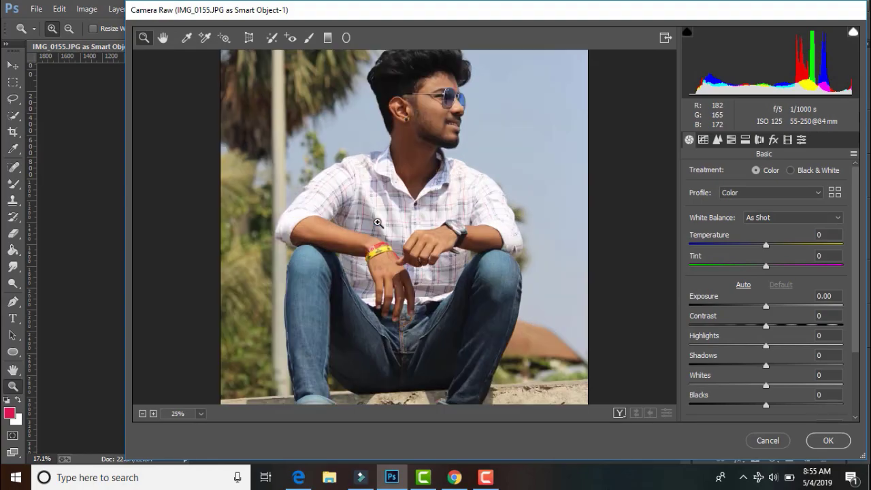
click(422, 224)
scroll(768, 326, down, 3)
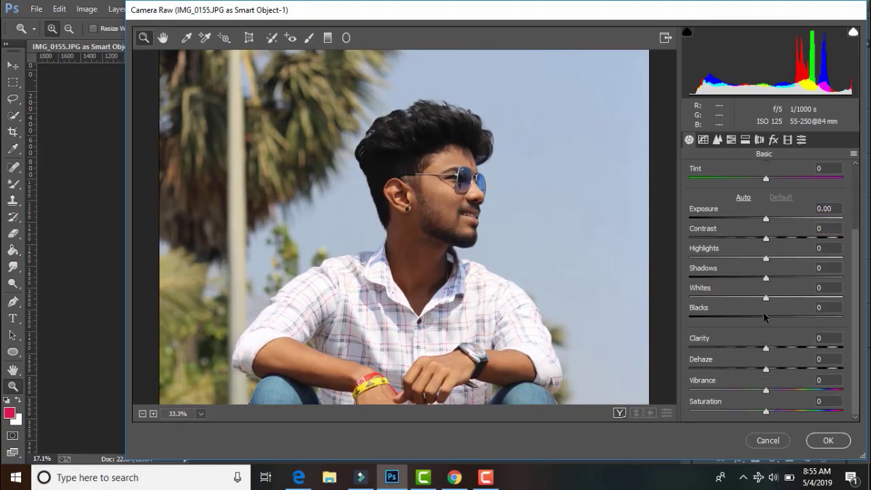
Step: Set Shadows +65, Highlights -70, Whites -45 and Blacks +13, keeping Dehaze at 0
mouse_move(767, 267)
mouse_down()
mouse_move(801, 268)
mouse_move(797, 259)
mouse_move(717, 263)
mouse_up()
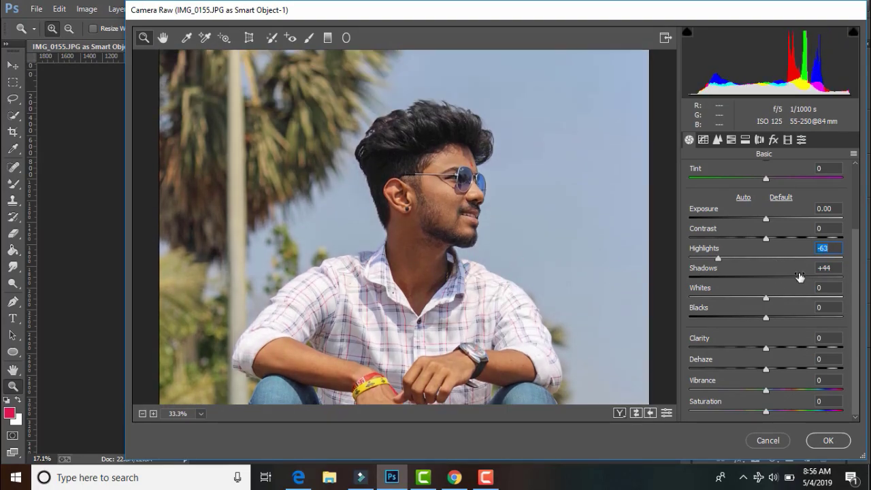
drag(800, 276, 812, 276)
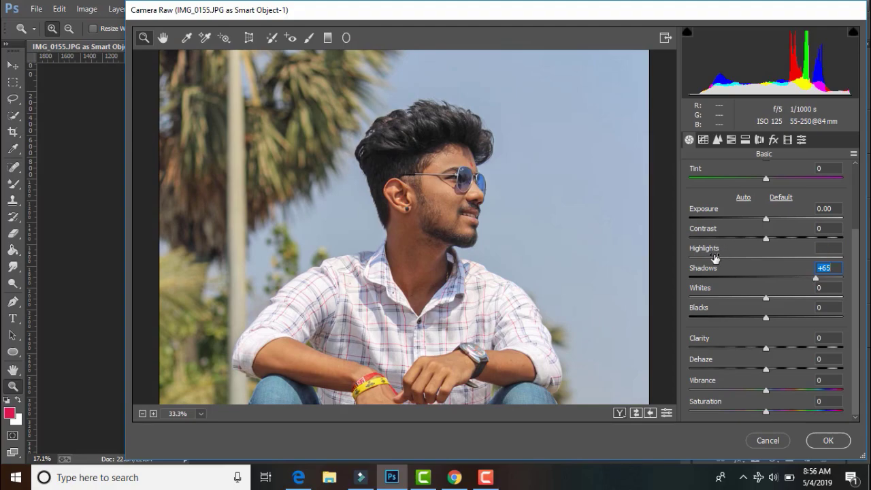
mouse_move(715, 257)
mouse_down()
mouse_move(697, 258)
mouse_move(712, 258)
mouse_up()
mouse_move(774, 292)
mouse_down()
mouse_move(733, 298)
mouse_move(777, 320)
mouse_up()
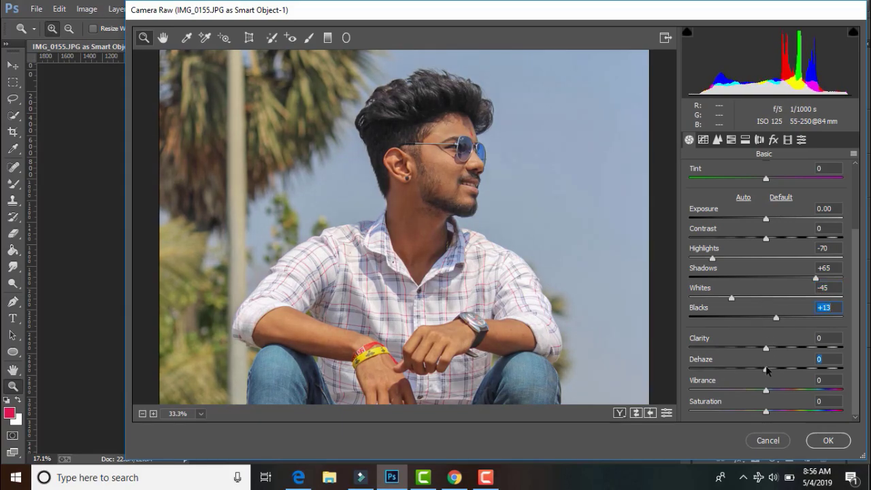
mouse_move(767, 369)
mouse_down()
mouse_move(775, 348)
mouse_move(762, 350)
mouse_move(765, 369)
mouse_up()
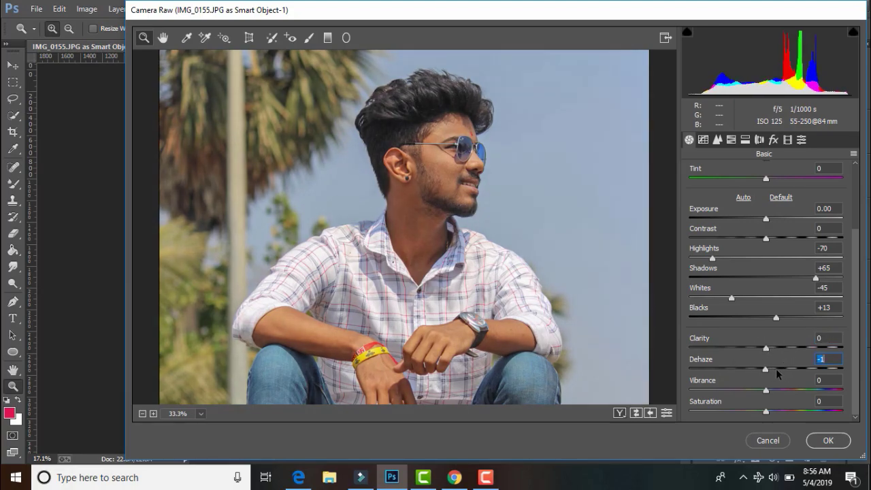
text(0)
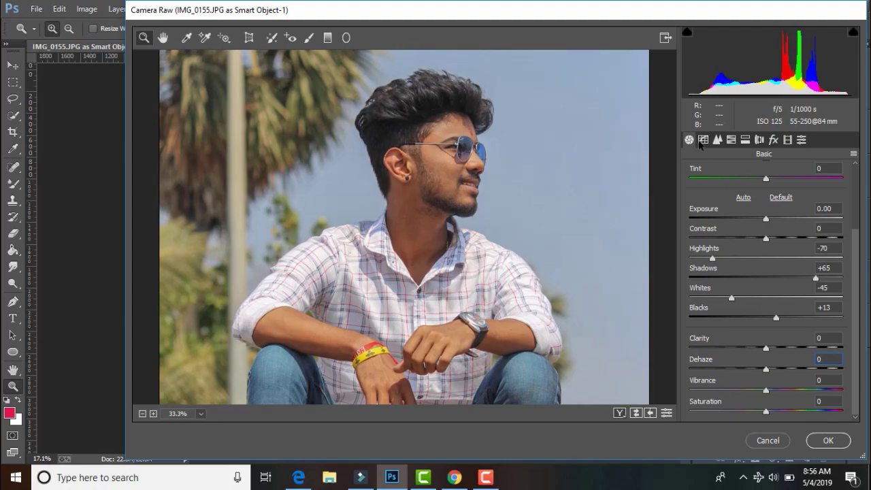
click(702, 141)
Step: Shift the Yellows and Greens hues in the HSL panel
click(718, 139)
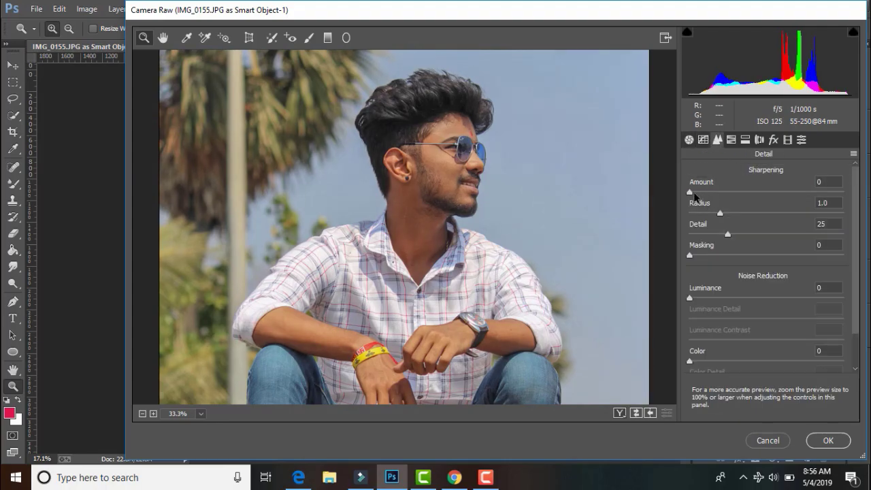
click(731, 139)
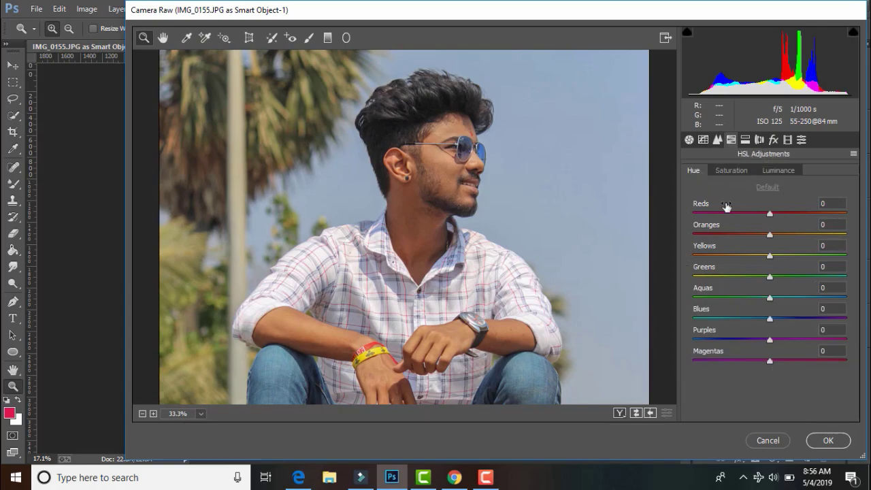
mouse_move(757, 256)
mouse_down()
mouse_move(745, 257)
mouse_move(740, 277)
mouse_up()
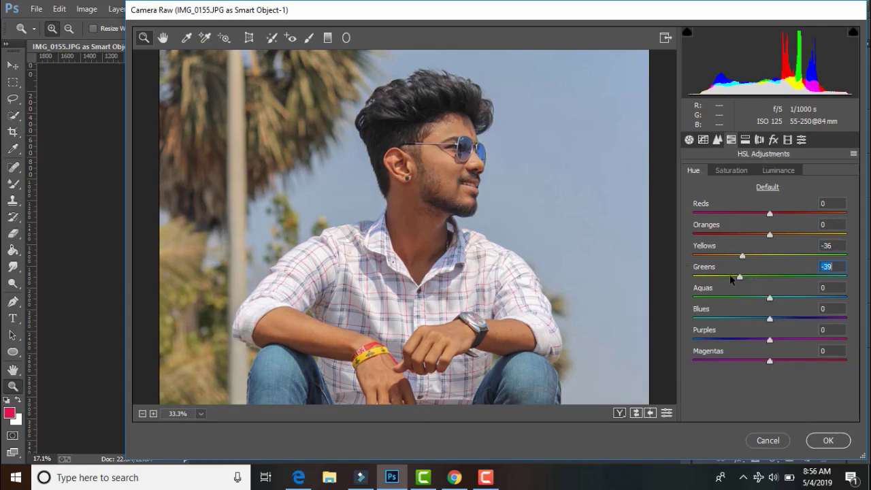
drag(769, 213, 794, 214)
Step: Brighten the Oranges luminance to +7
click(731, 170)
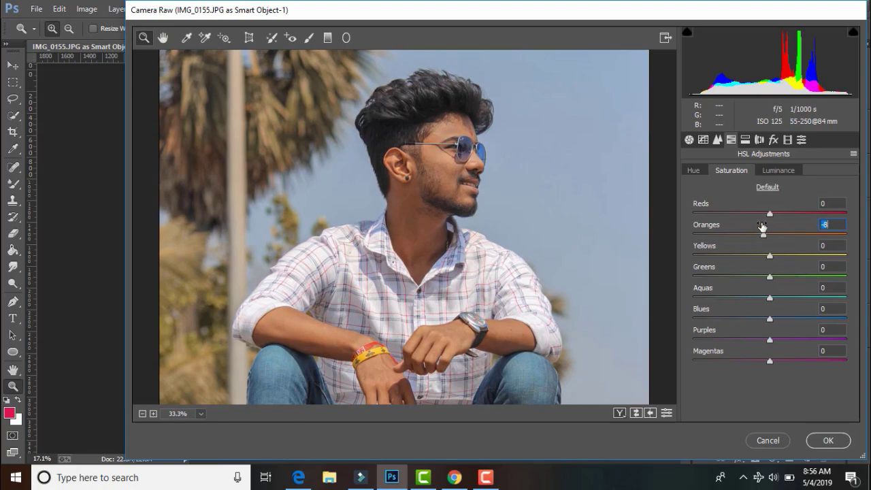
click(776, 170)
drag(768, 235, 774, 236)
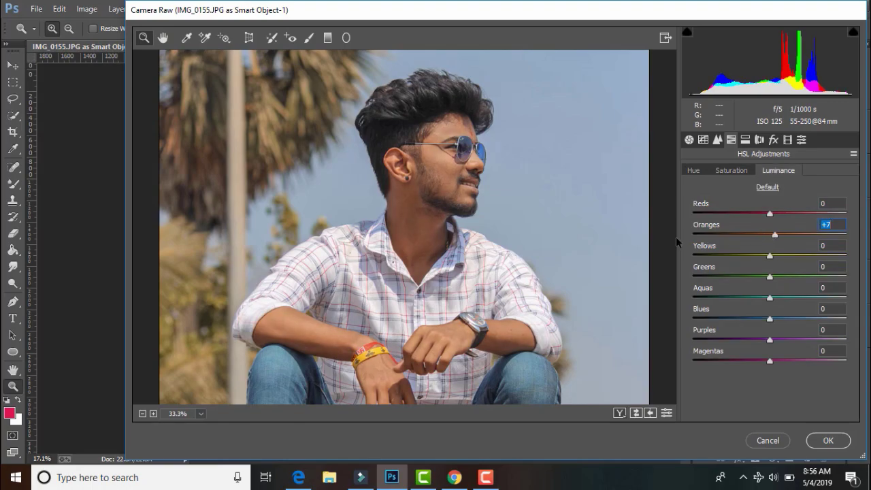
scroll(607, 252, down, 5)
scroll(607, 252, down, 2)
scroll(621, 253, up, 4)
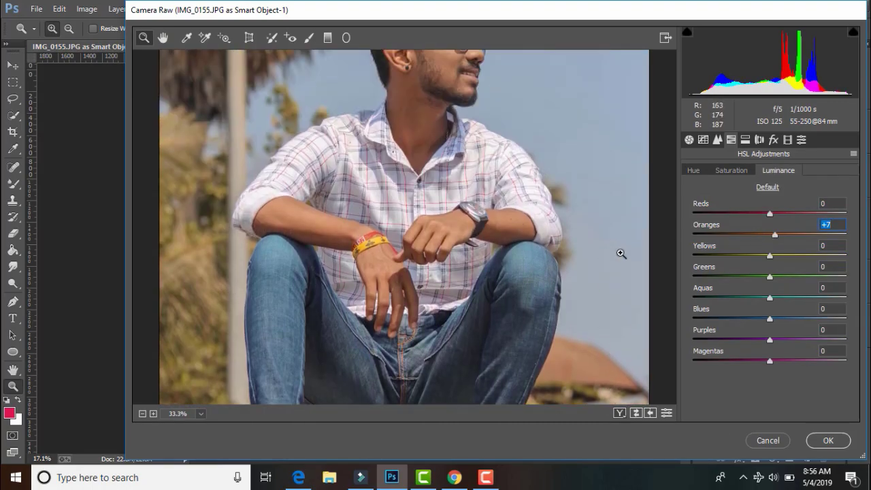
Step: Set saturation Reds +21, Greens -15, Yellows -33 and Oranges -8, then compare before/after
click(731, 170)
drag(770, 213, 786, 215)
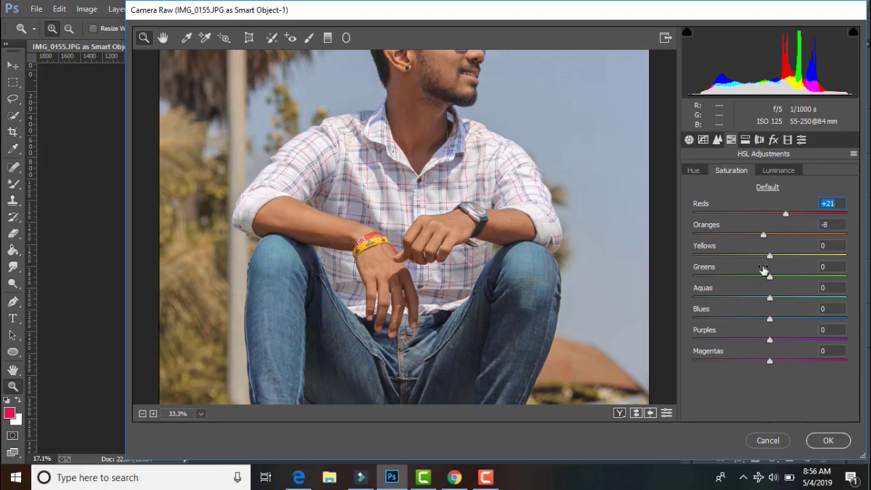
drag(770, 277, 758, 277)
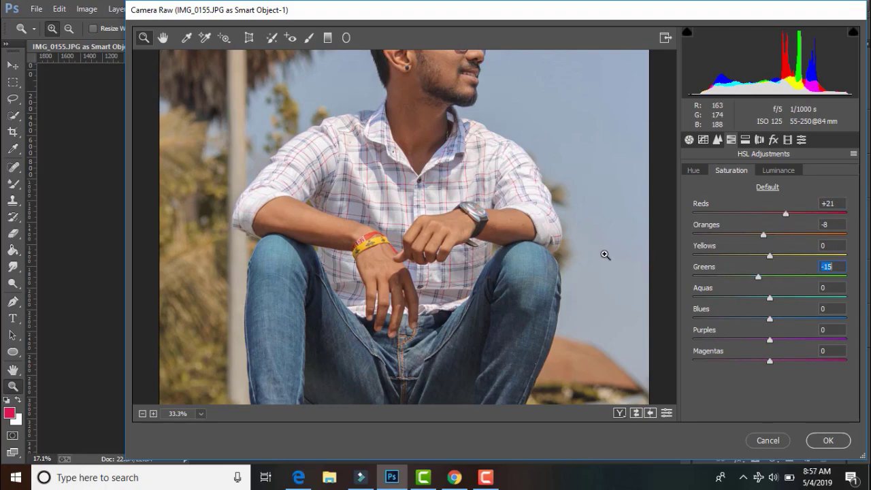
scroll(604, 254, up, 2)
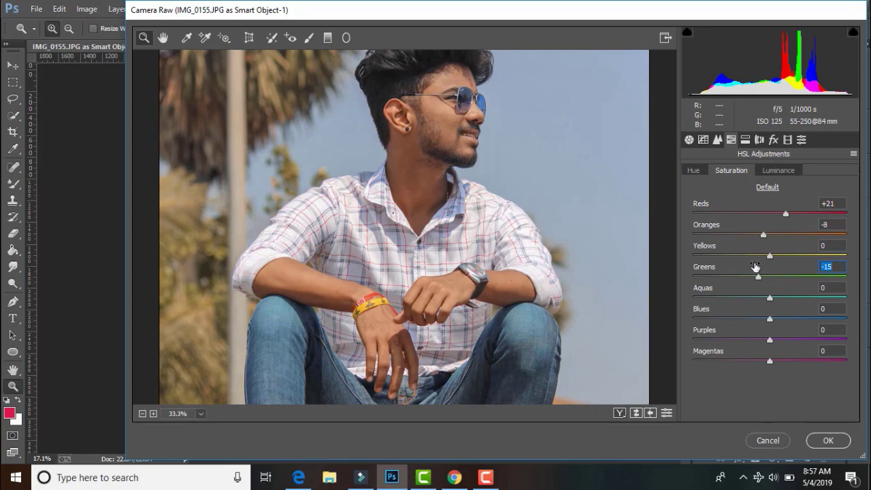
drag(770, 255, 744, 256)
scroll(553, 273, up, 2)
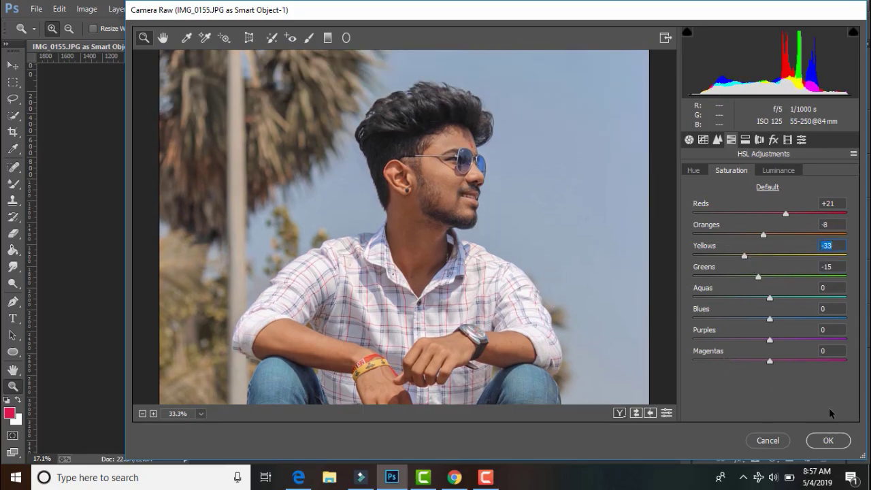
click(619, 413)
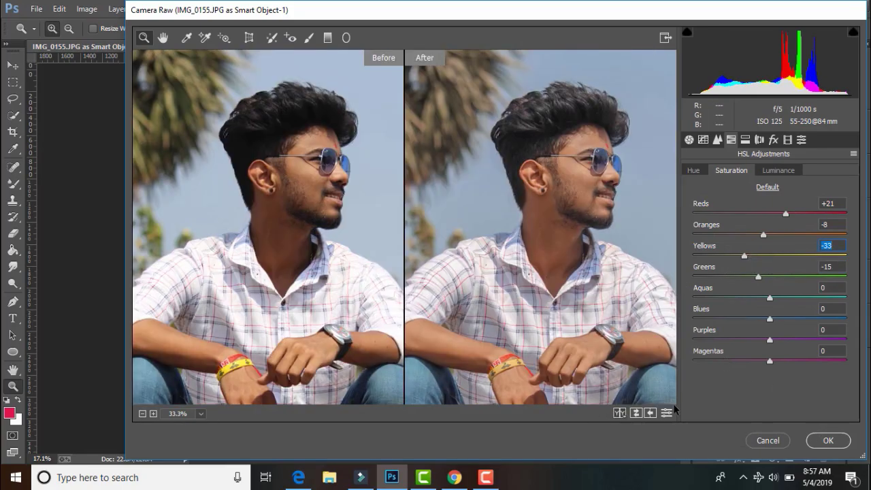
Step: Commit the Camera Raw adjustments and check the face up close before fitting the photo
click(828, 441)
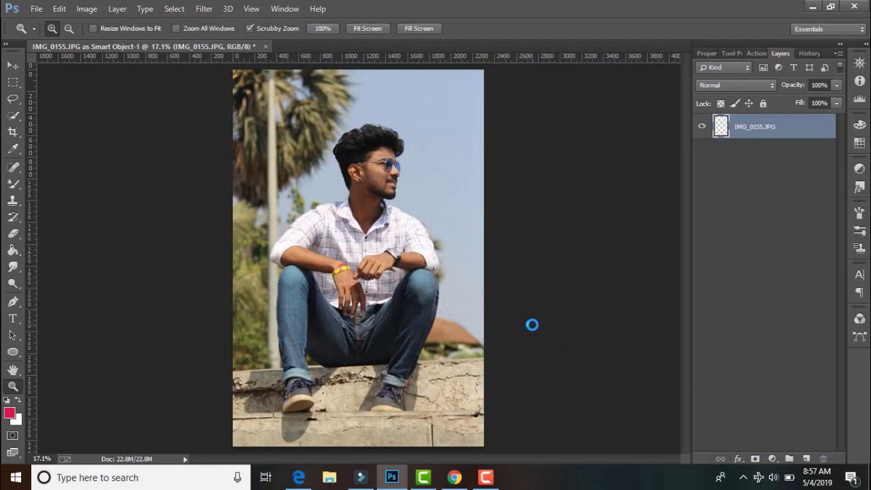
mouse_move(353, 206)
mouse_down()
mouse_move(399, 197)
mouse_move(385, 171)
mouse_up()
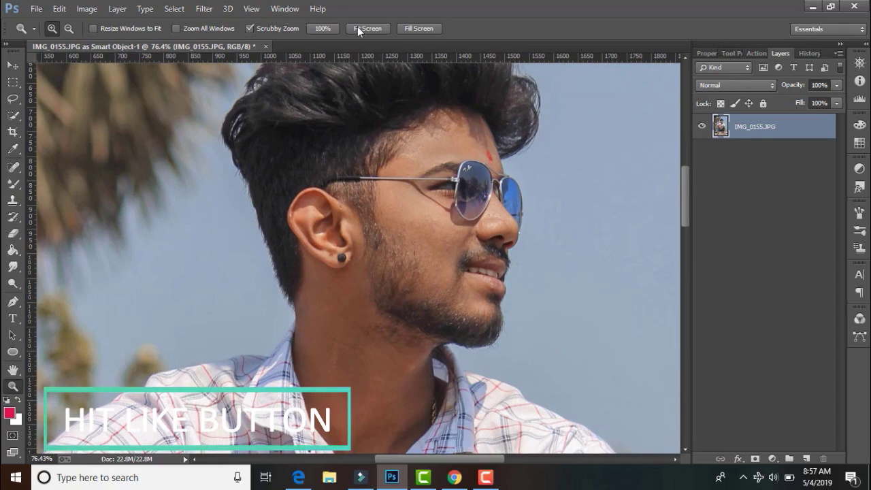
click(357, 27)
click(204, 9)
mouse_move(279, 336)
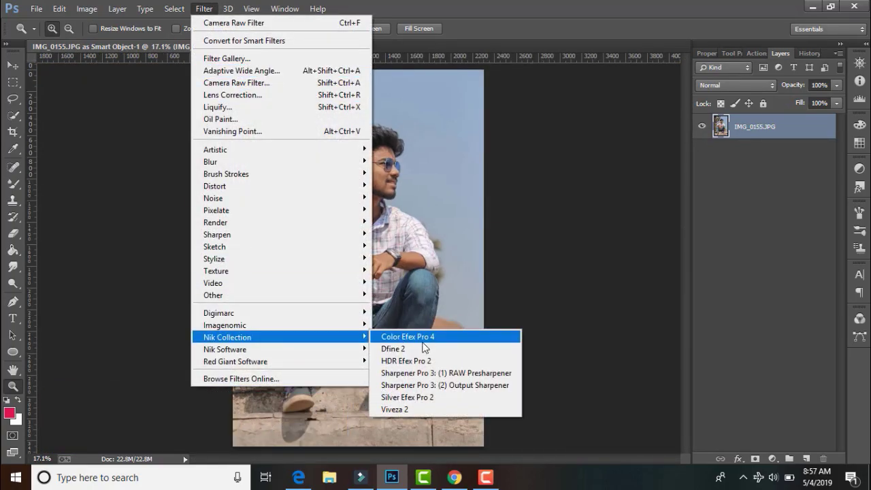
Step: Launch Color Efex Pro 4 with Indian Summer Method 2 and Enhance Foliage at 66%
click(426, 337)
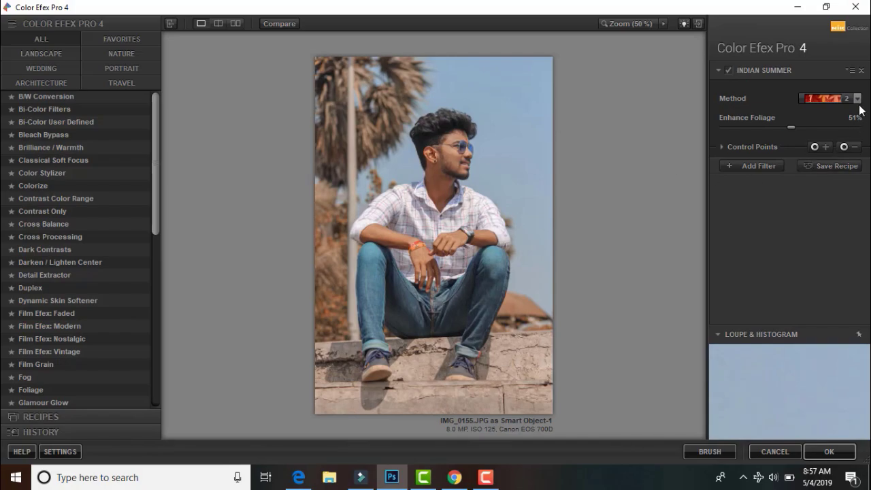
click(847, 101)
click(814, 124)
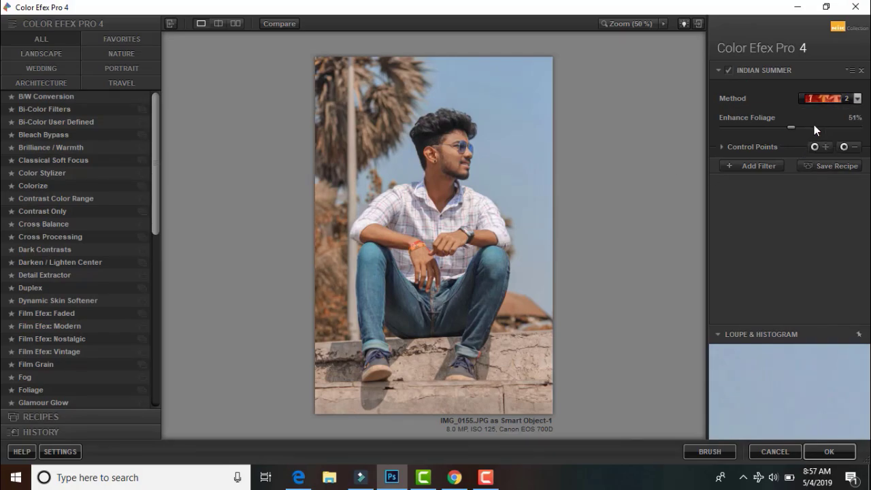
drag(791, 128, 821, 126)
drag(836, 125, 812, 128)
click(753, 166)
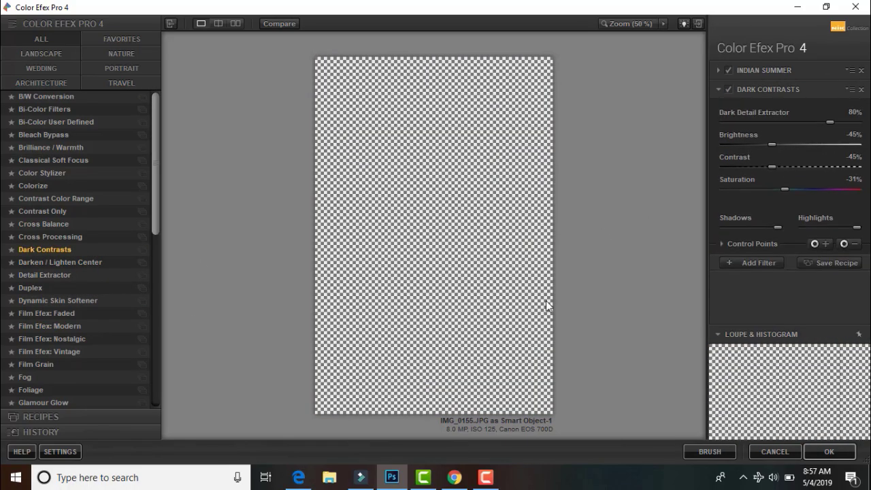
Step: Place and resize Dark Contrasts control points on the stone steps and the jeans
click(825, 245)
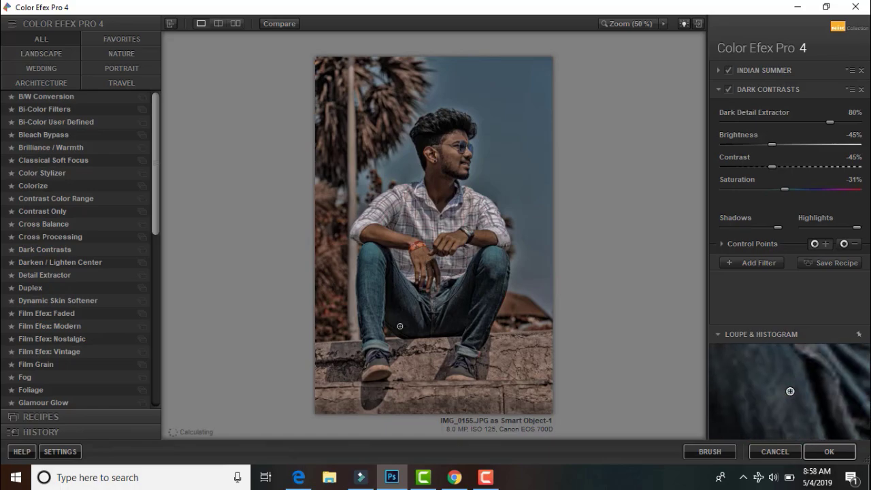
click(418, 388)
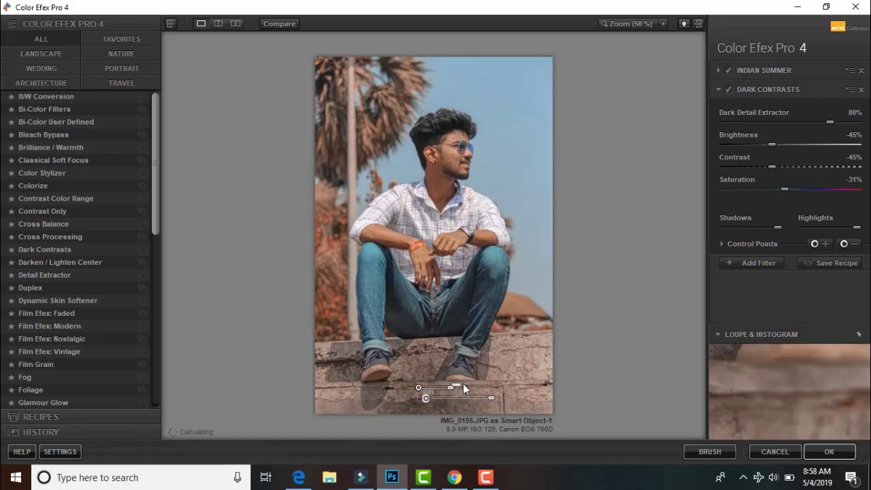
drag(452, 387, 476, 388)
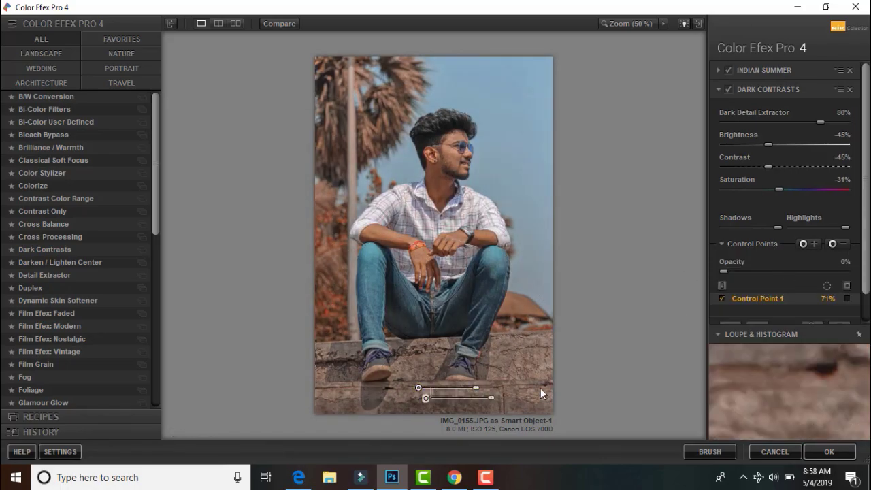
click(808, 244)
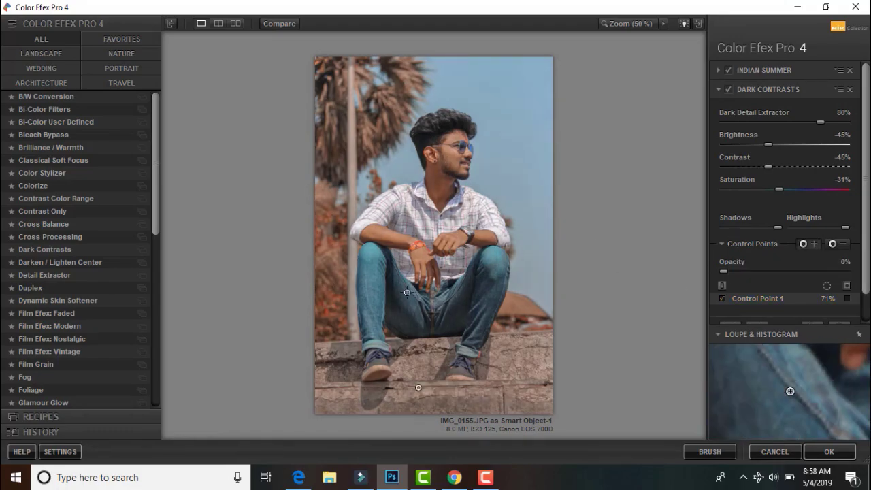
click(375, 290)
drag(410, 290, 406, 288)
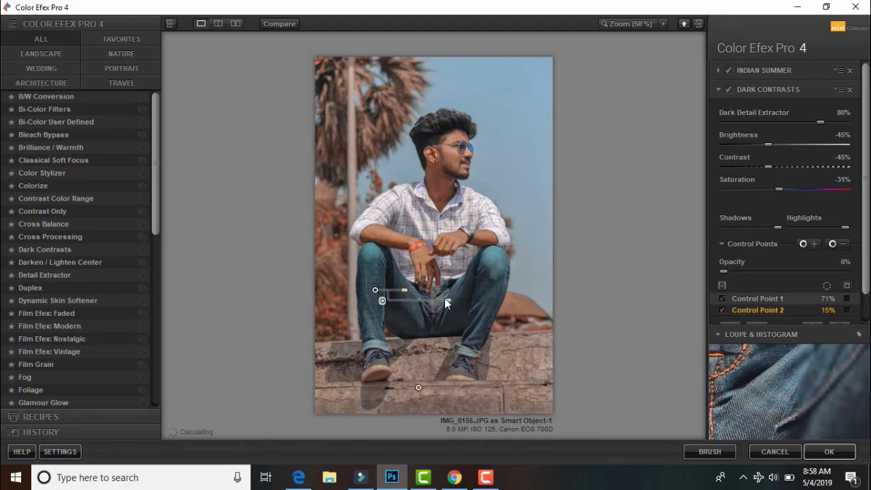
Step: Add control points on the right knee and shirt chest, then apply the filters
click(803, 243)
click(494, 297)
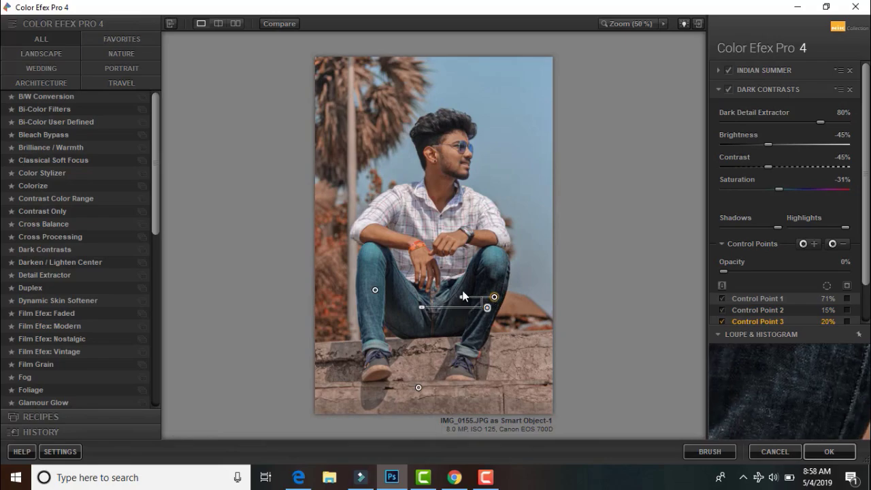
drag(422, 307, 469, 302)
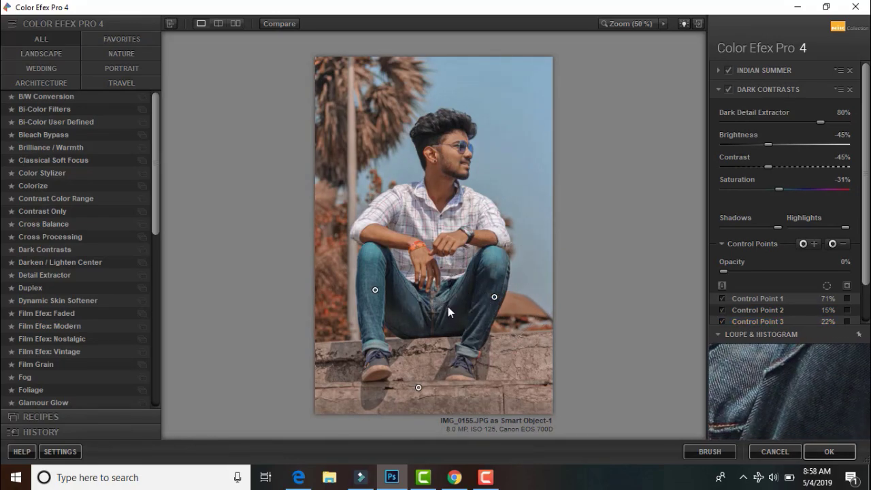
click(495, 296)
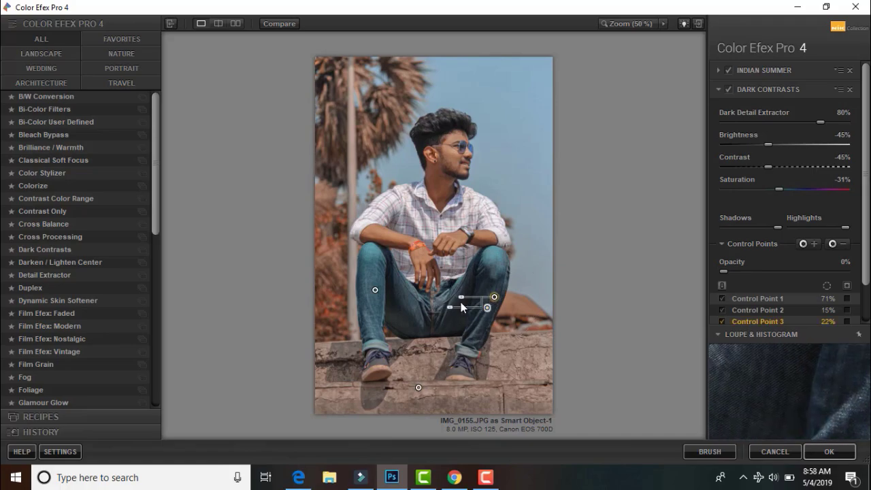
click(803, 244)
click(418, 220)
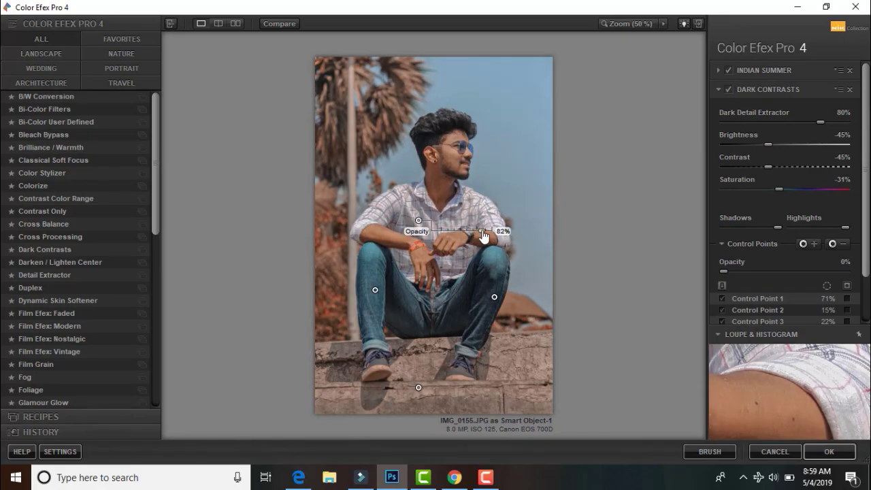
click(830, 450)
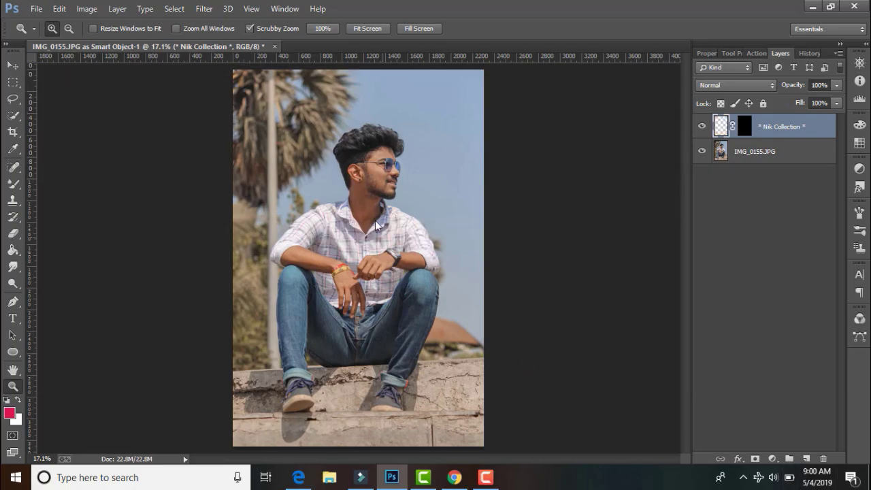
Step: Zoom in to inspect the ear detail, then fit the whole image back on screen
drag(356, 170, 460, 224)
scroll(572, 278, down, 2)
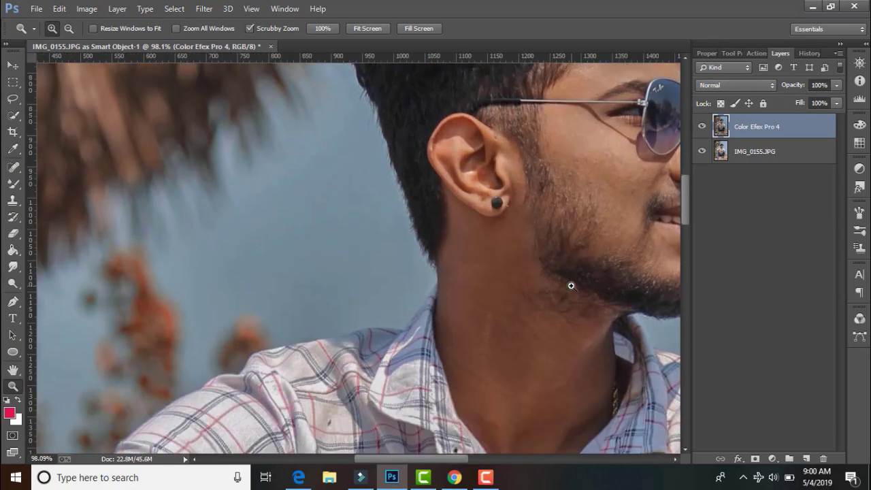
mouse_move(569, 302)
mouse_down()
mouse_move(549, 254)
mouse_move(404, 68)
mouse_up()
click(370, 26)
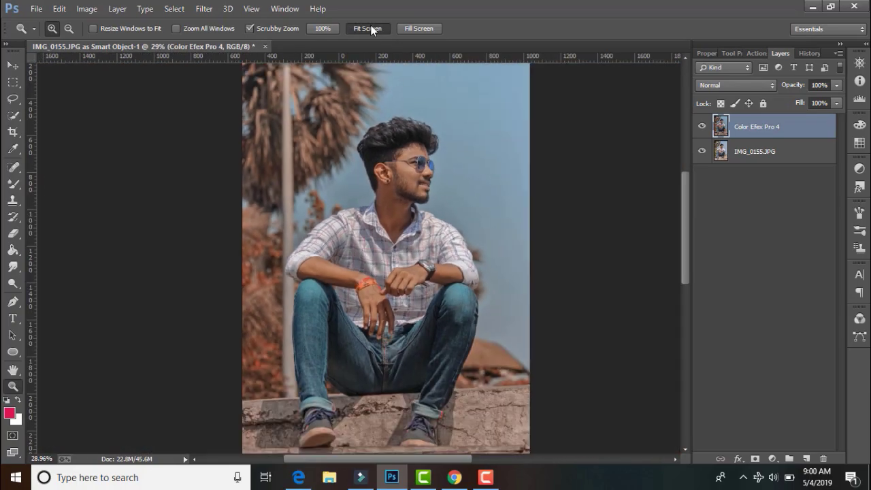
Step: Duplicate the Color Efex Pro 4 layer and open the Camera Raw Filter on the copy
key(ctrl+j)
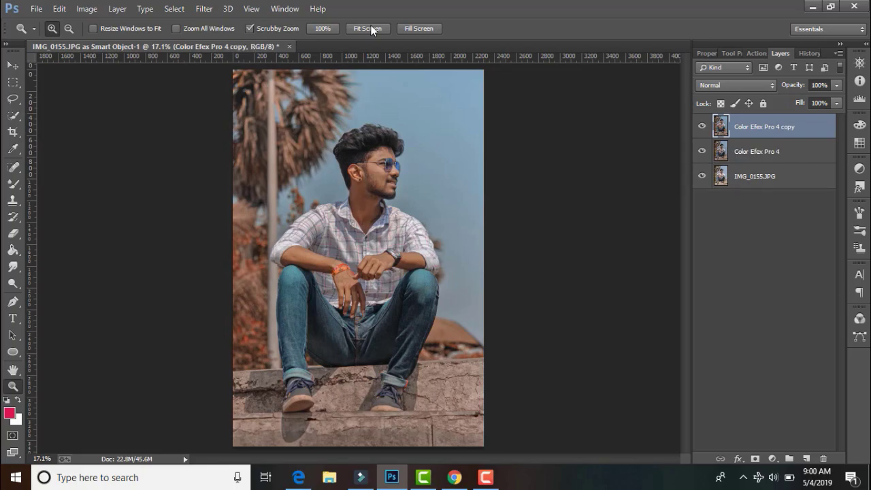
click(204, 8)
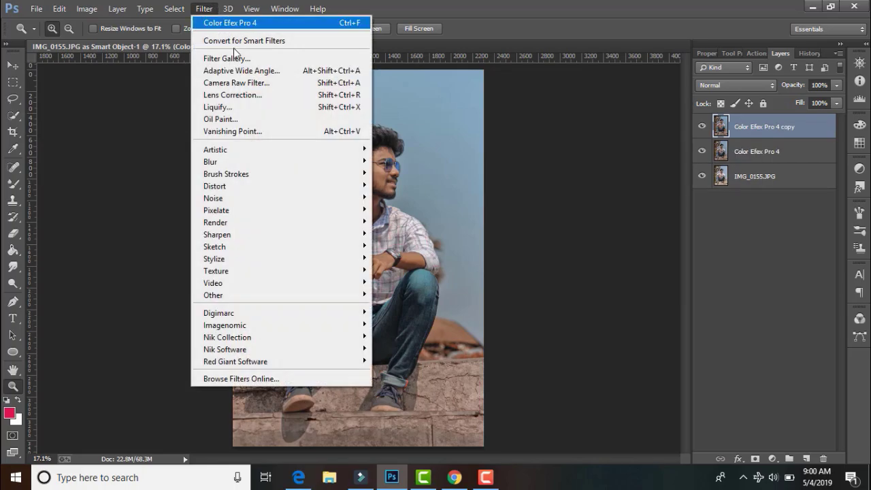
click(265, 88)
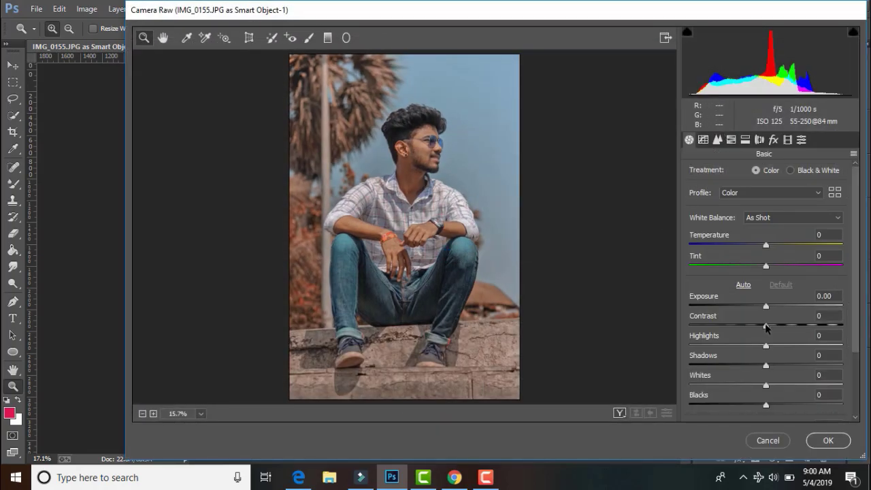
Step: Raise Contrast to +15 and shift Blues, Aquas (+30), Reds and Greens hues toward teal
mouse_move(766, 326)
mouse_down()
mouse_move(795, 325)
mouse_move(742, 346)
mouse_up()
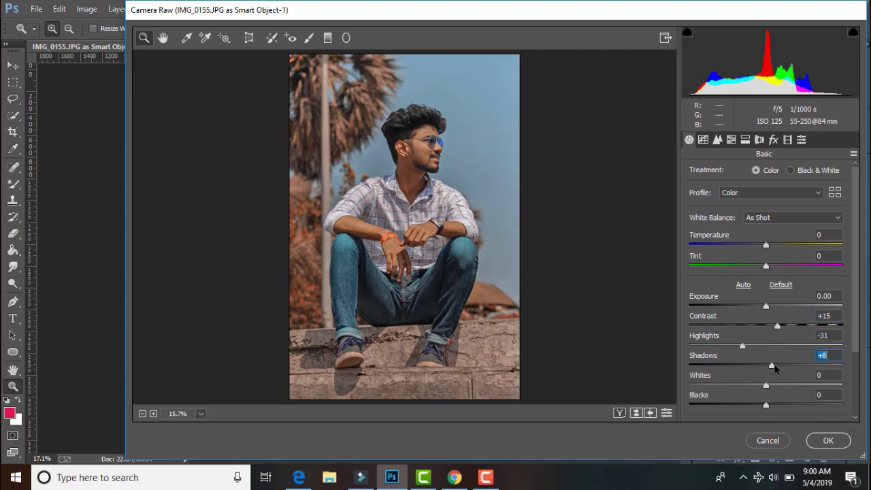
click(731, 139)
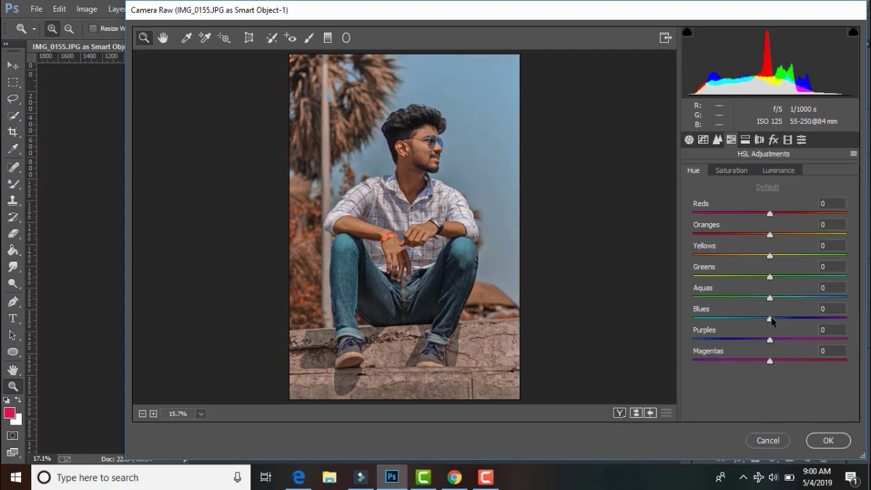
mouse_move(770, 319)
mouse_down()
mouse_move(735, 319)
mouse_move(792, 292)
mouse_up()
mouse_move(770, 213)
mouse_down()
mouse_move(787, 214)
mouse_move(776, 240)
mouse_move(743, 256)
mouse_up()
click(769, 277)
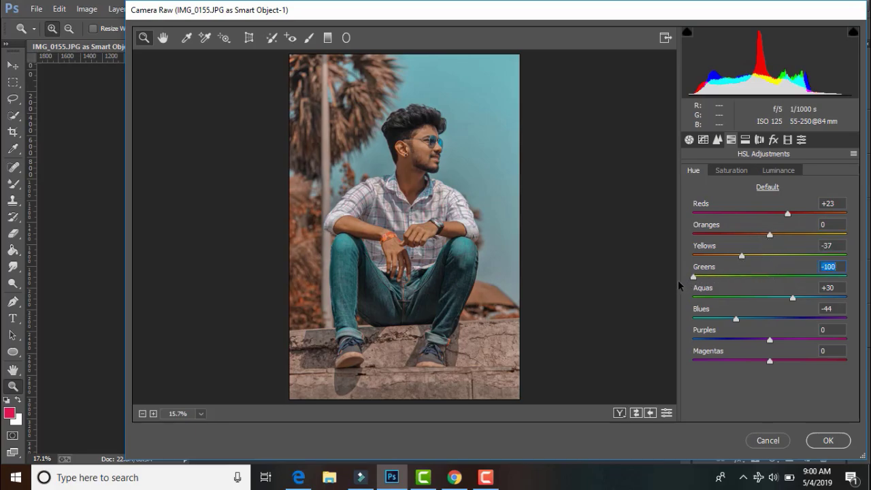
Step: Desaturate the Yellows, Oranges (-23), Aquas, Blues and Reds
click(730, 169)
drag(770, 256, 714, 256)
drag(768, 235, 752, 236)
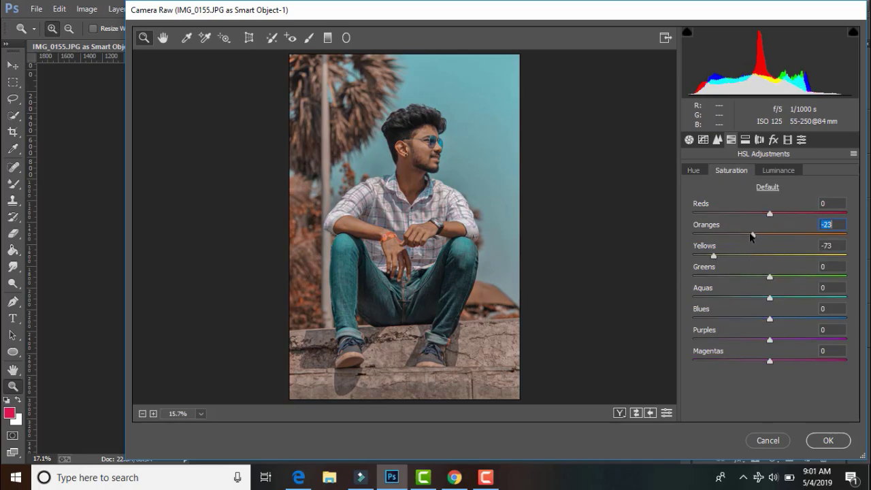
mouse_move(758, 298)
mouse_down()
mouse_move(740, 297)
mouse_move(751, 318)
mouse_move(753, 297)
mouse_up()
click(747, 318)
mouse_move(768, 212)
mouse_down()
mouse_move(759, 214)
mouse_move(798, 234)
mouse_move(788, 235)
mouse_move(788, 213)
mouse_up()
Step: Brighten Oranges and Reds luminance to +23, darken Greens, and add Dehaze +13
click(778, 170)
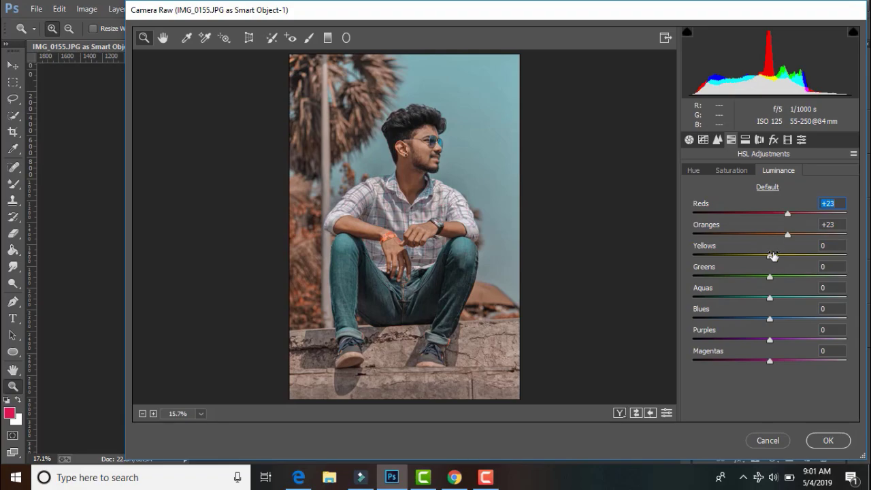
drag(770, 276, 760, 277)
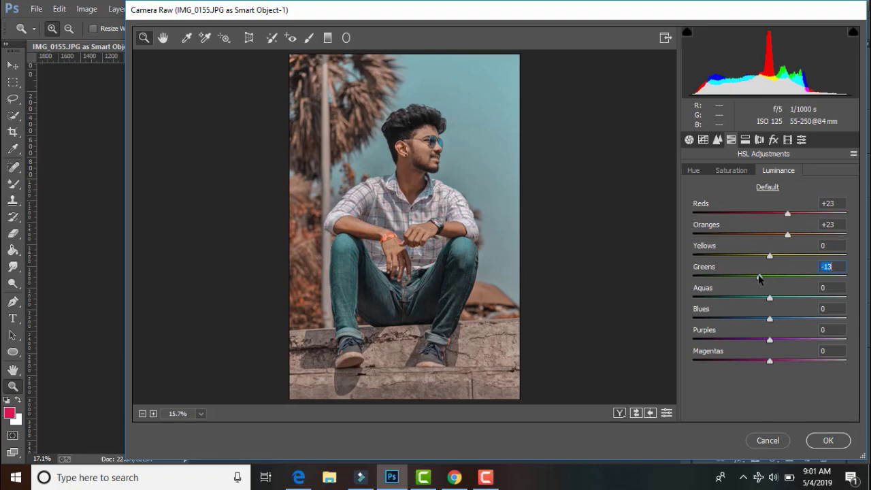
click(689, 140)
scroll(728, 264, down, 2)
mouse_move(765, 369)
mouse_down()
mouse_move(782, 369)
mouse_move(770, 345)
mouse_up()
click(731, 139)
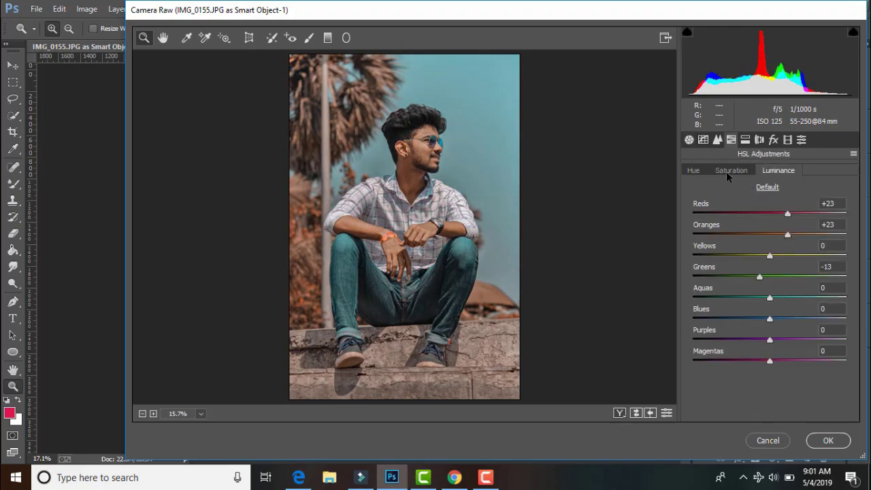
click(731, 170)
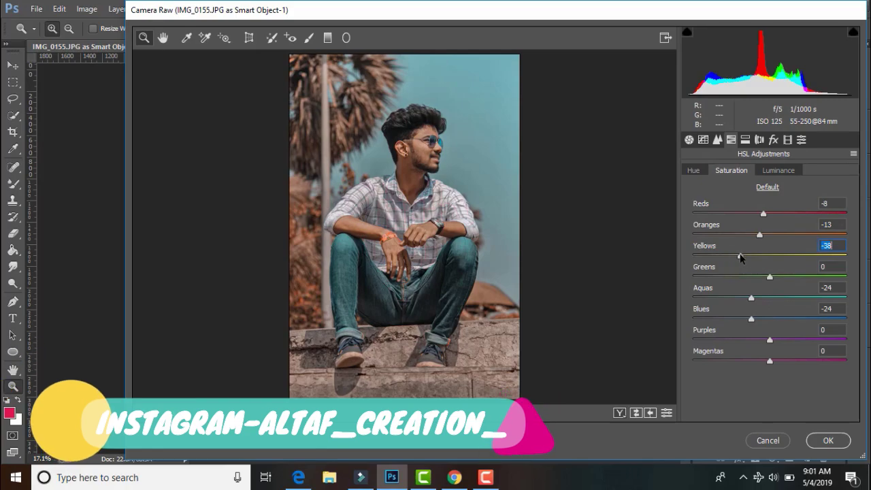
click(745, 139)
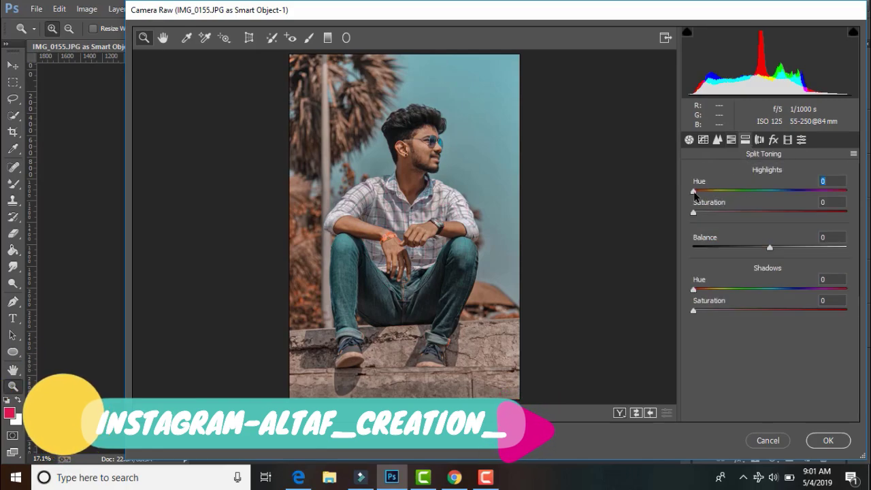
Step: Split-tone the highlights cyan at saturation 10 with a faint warm shadow tint
mouse_move(693, 191)
mouse_down()
mouse_move(704, 212)
mouse_move(771, 191)
mouse_up()
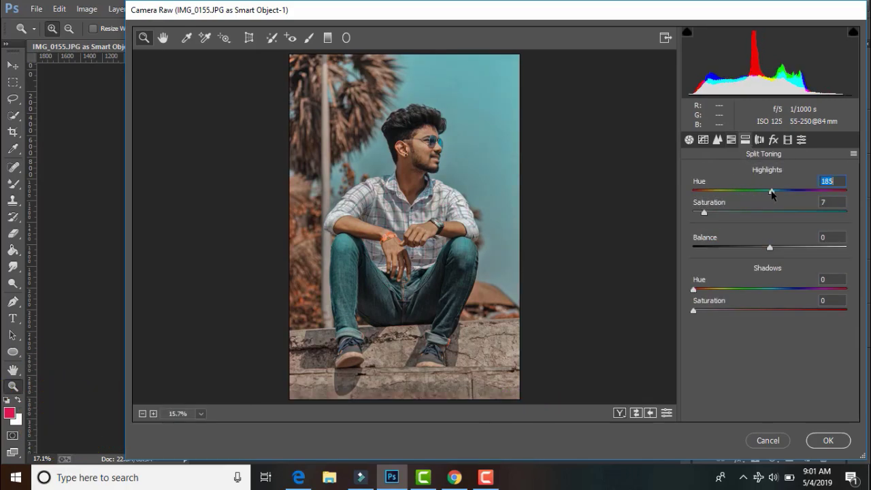
drag(703, 213, 708, 212)
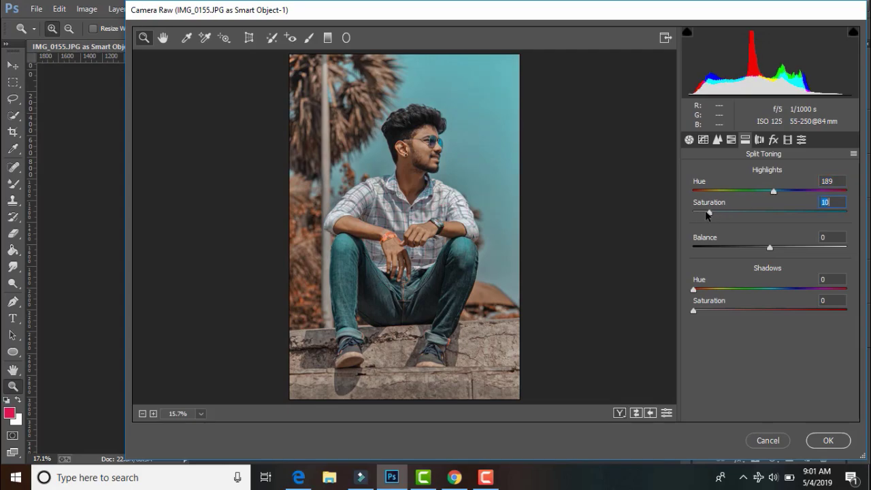
mouse_move(694, 290)
mouse_down()
mouse_move(735, 289)
mouse_move(694, 289)
mouse_move(700, 310)
mouse_up()
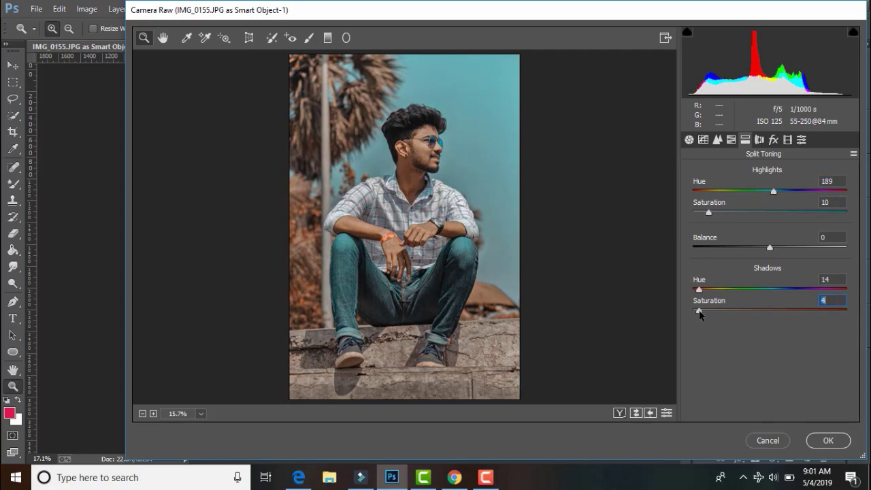
Step: Set Calibration Blue Primary Hue to -11 and Green Primary Hue to -23
click(787, 139)
mouse_move(768, 379)
mouse_down()
mouse_move(759, 379)
mouse_move(766, 403)
mouse_up()
mouse_move(770, 321)
mouse_down()
mouse_move(750, 324)
mouse_move(763, 342)
mouse_move(759, 303)
mouse_move(749, 303)
mouse_move(780, 369)
mouse_up()
Step: Add a subtle post-crop vignette: Amount -16, Midpoint 43, Roundness -8, Feather 57
click(774, 140)
click(768, 326)
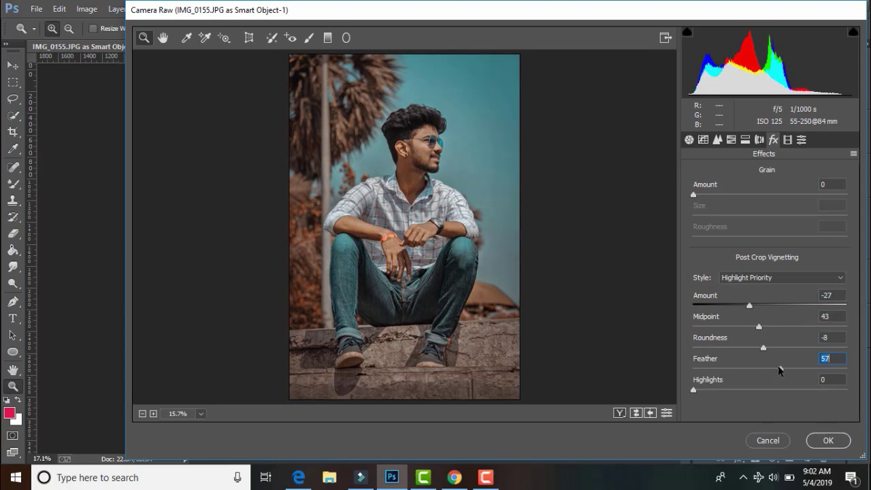
drag(749, 305, 758, 305)
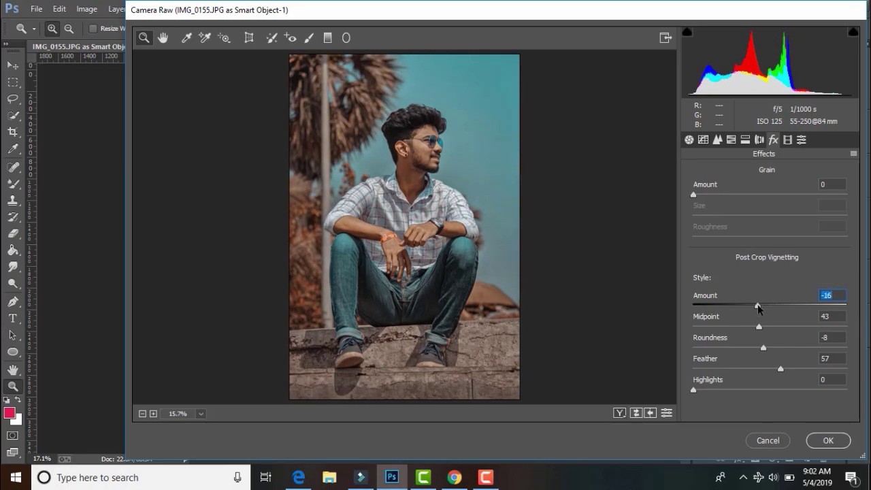
click(712, 141)
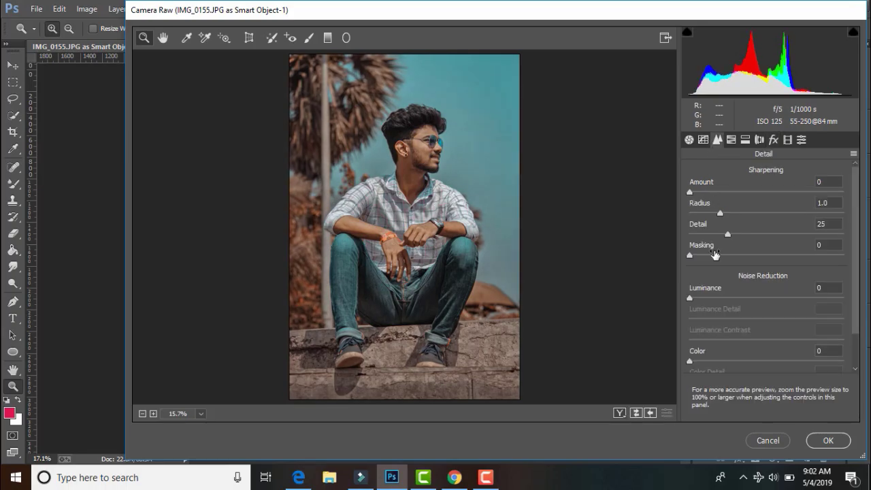
click(690, 141)
scroll(763, 217, up, 3)
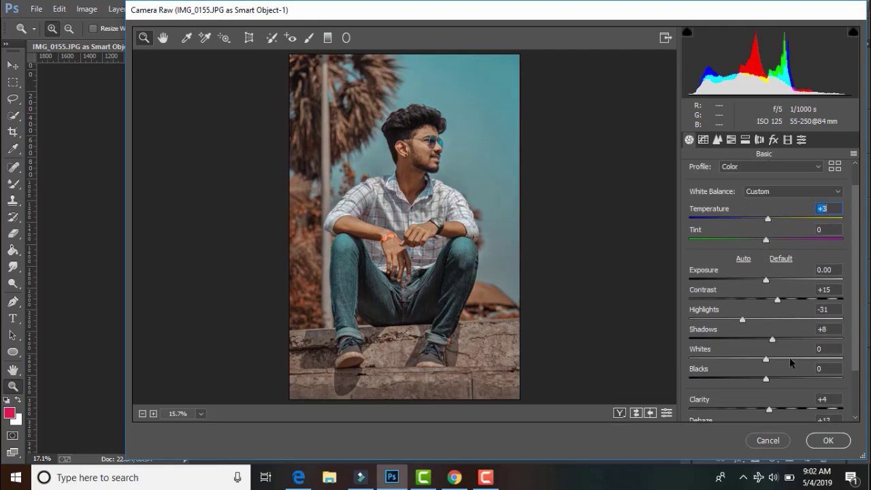
Step: Apply the Camera Raw grade and zoom in on the man's head
click(818, 439)
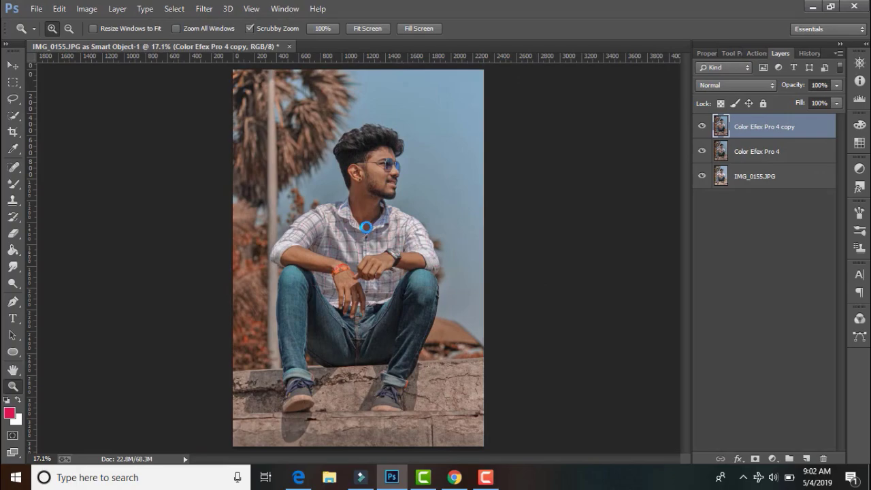
mouse_move(342, 168)
mouse_down()
mouse_move(393, 189)
mouse_move(554, 346)
mouse_move(524, 268)
mouse_up()
scroll(537, 282, up, 1)
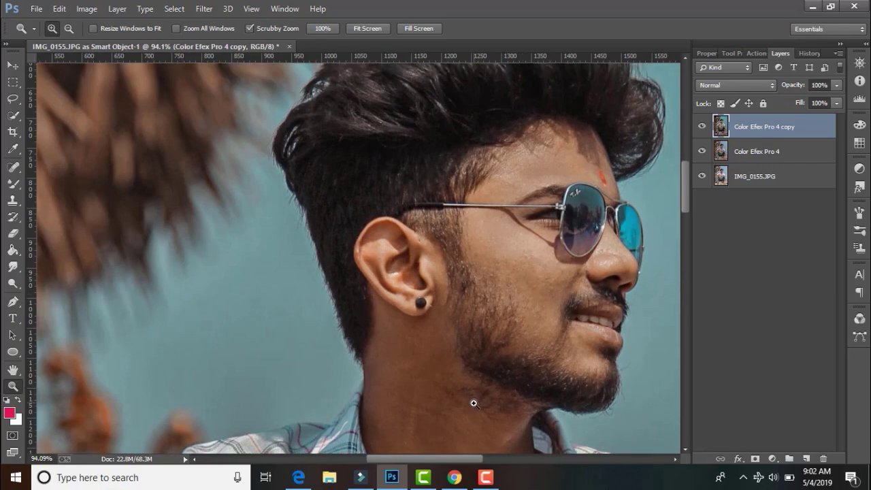
scroll(476, 428, up, 2)
scroll(495, 465, right, 5)
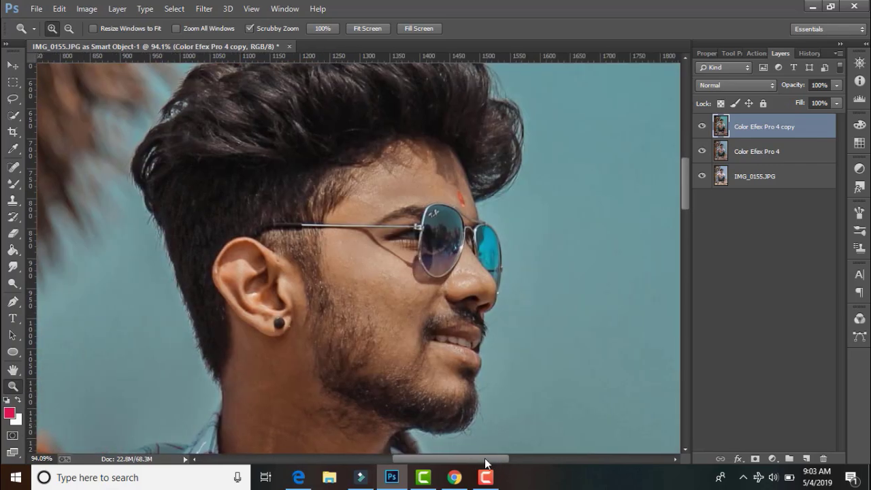
scroll(430, 346, up, 2)
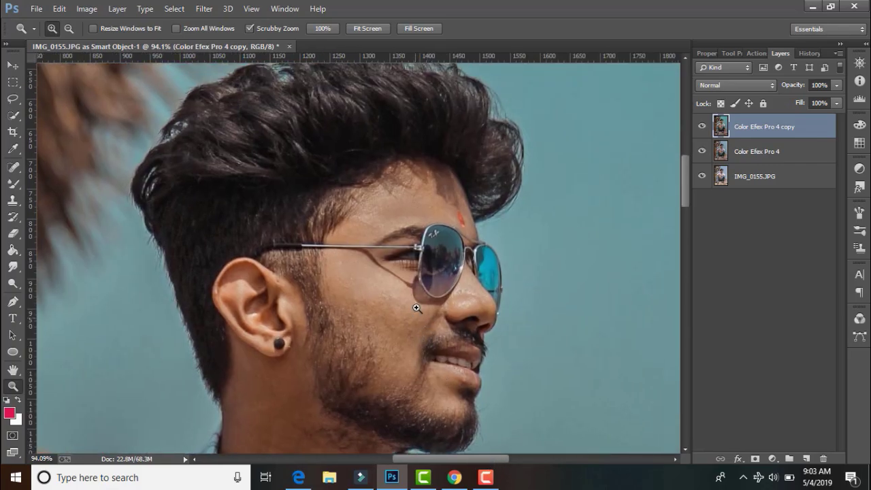
Step: Merge all visible layers into one and duplicate the merged layer
right_click(761, 131)
click(521, 377)
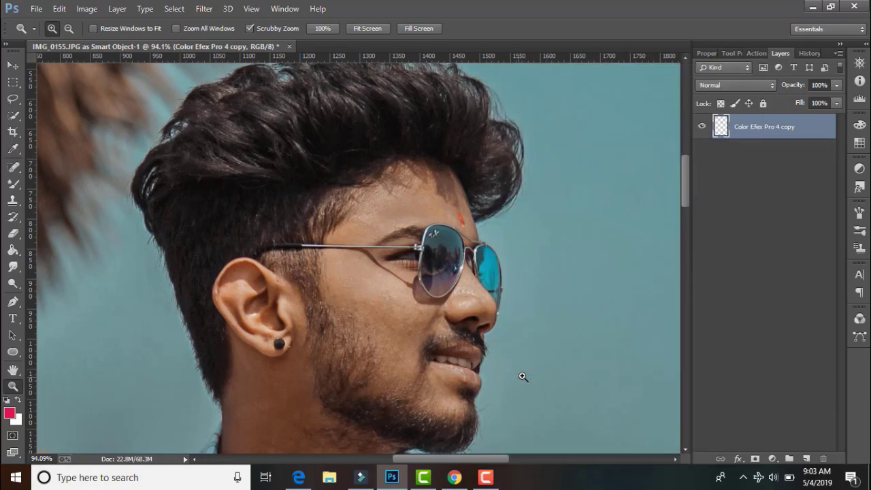
key(ctrl+j)
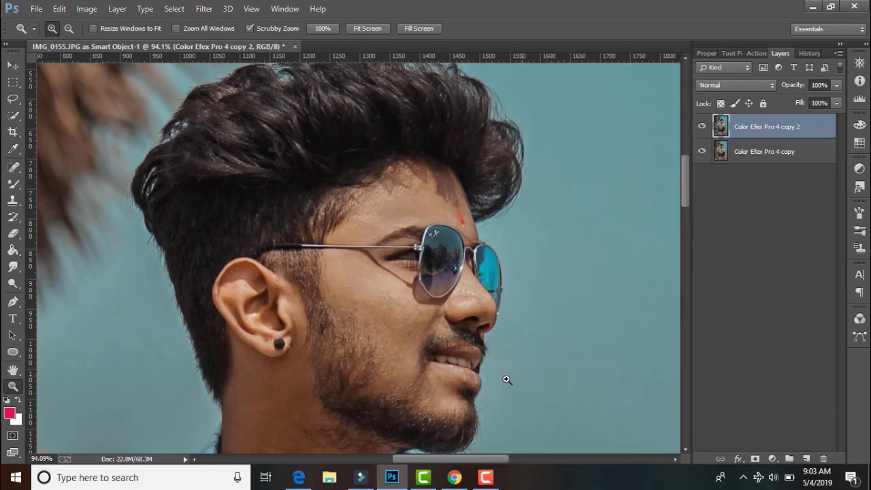
Step: Smooth the cheek skin with the Mixer Brush at size 90
click(12, 184)
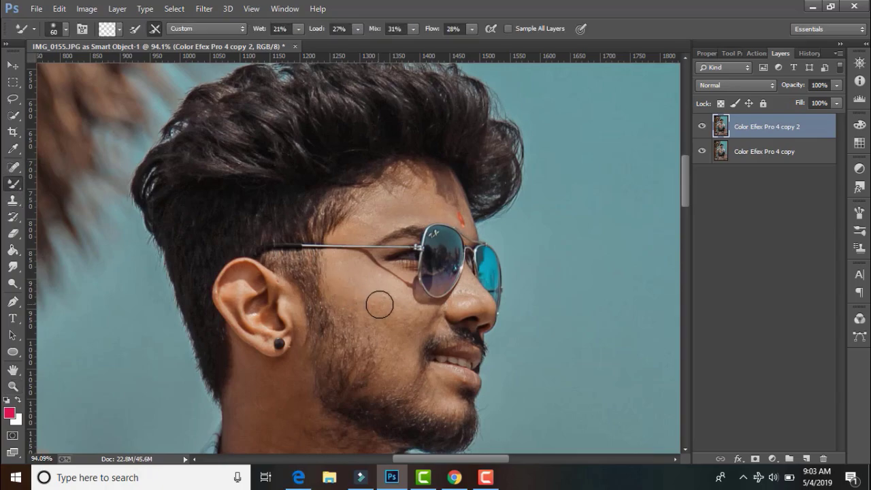
key(bracketright)
key(bracketright)
key(bracketright)
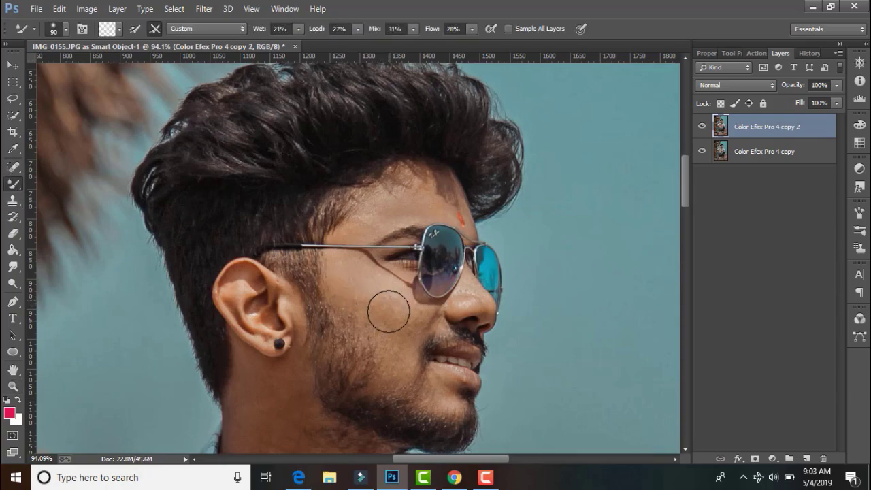
mouse_move(388, 311)
mouse_down()
mouse_move(404, 312)
mouse_move(400, 320)
mouse_up()
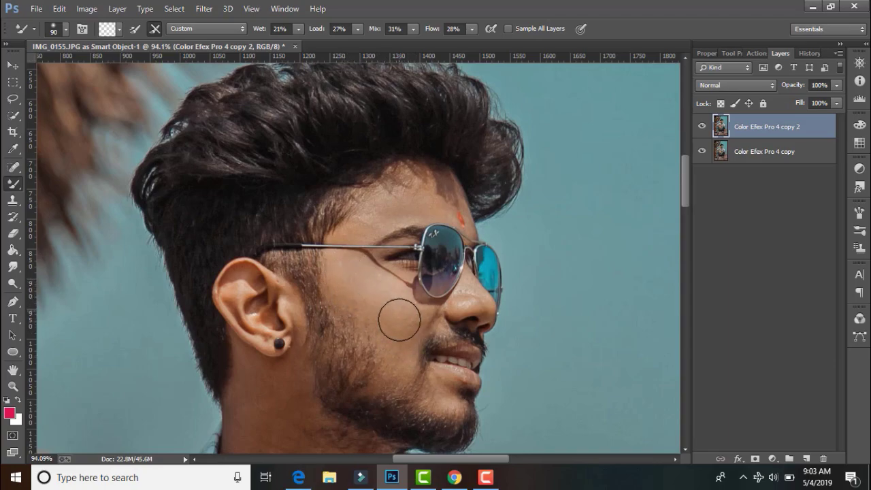
scroll(393, 296, up, 2)
scroll(319, 319, down, 4)
scroll(285, 333, down, 2)
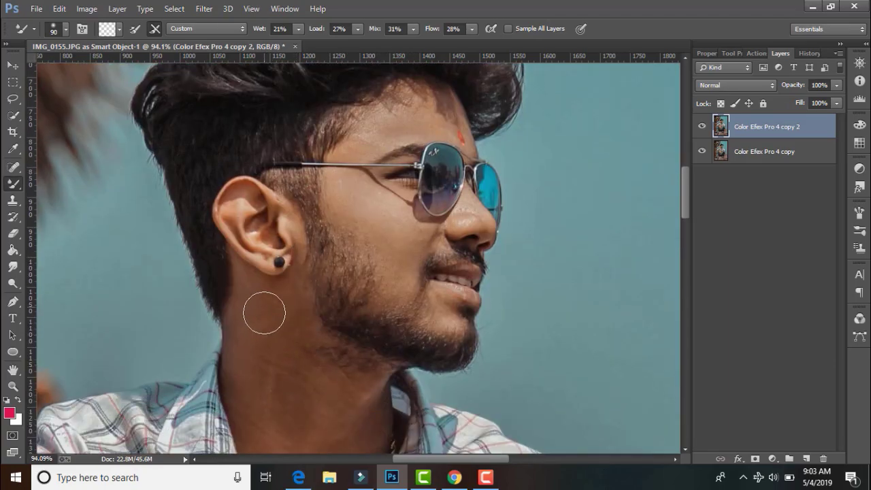
scroll(266, 319, down, 2)
scroll(354, 378, up, 4)
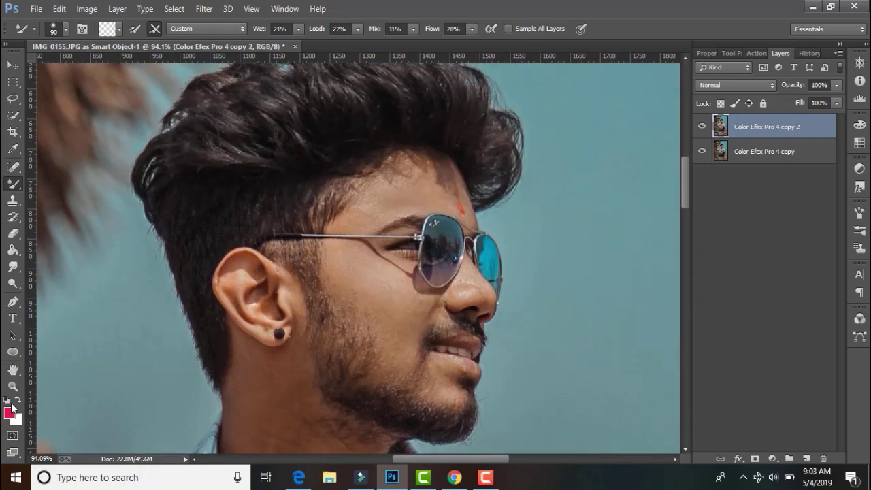
Step: Refine the facial skin smoothing close up with brush sizes 40 and 60, then fit the photo
click(12, 386)
click(510, 342)
click(12, 184)
key(bracketleft)
key(bracketleft)
key(bracketleft)
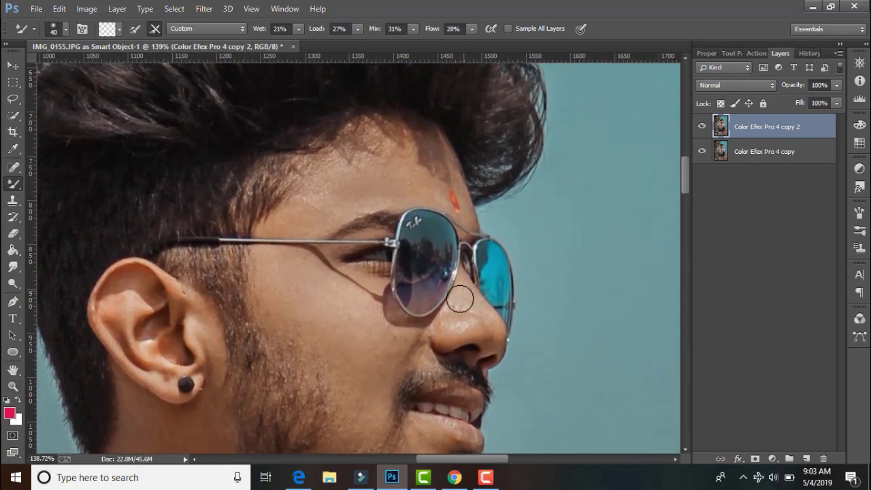
scroll(409, 343, up, 1)
key(bracketright)
key(bracketright)
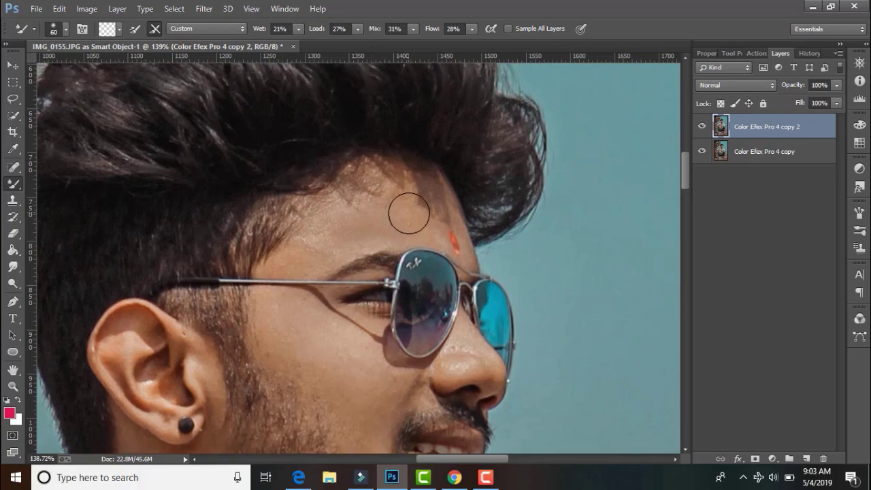
scroll(311, 306, down, 2)
scroll(415, 347, down, 2)
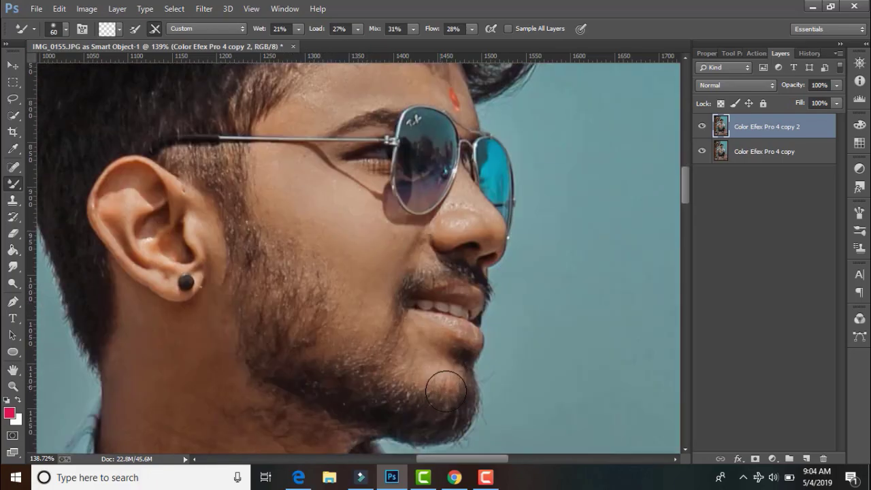
scroll(446, 391, up, 1)
key(z)
key(ctrl+0)
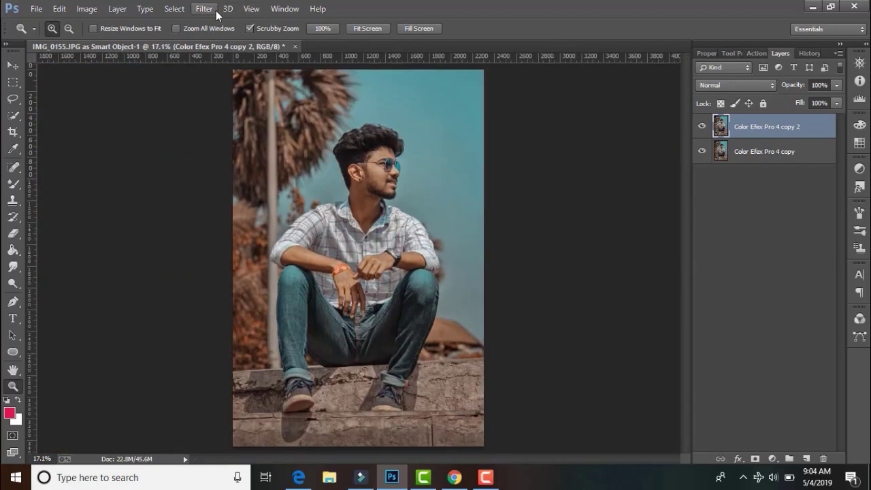
click(213, 9)
mouse_move(225, 325)
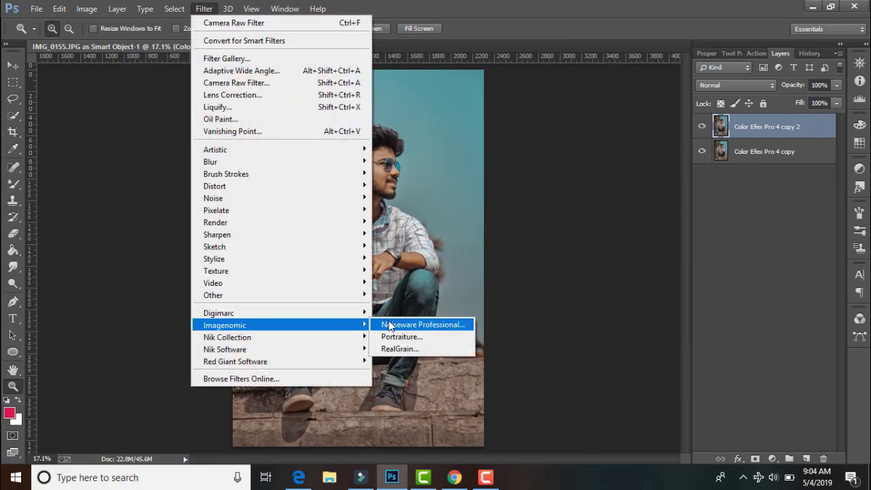
Step: Smooth the copy 2 layer with Portraiture, skin-tone mask saturation 77 and luminance 86
click(398, 337)
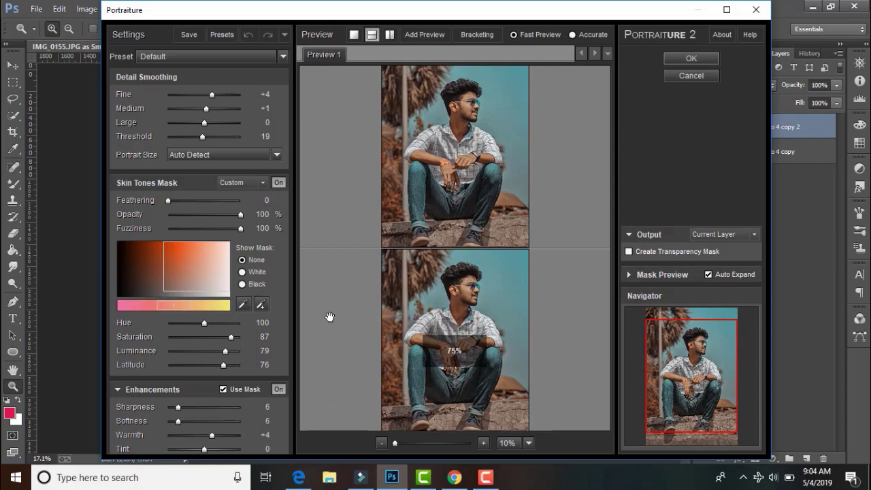
drag(231, 338, 226, 338)
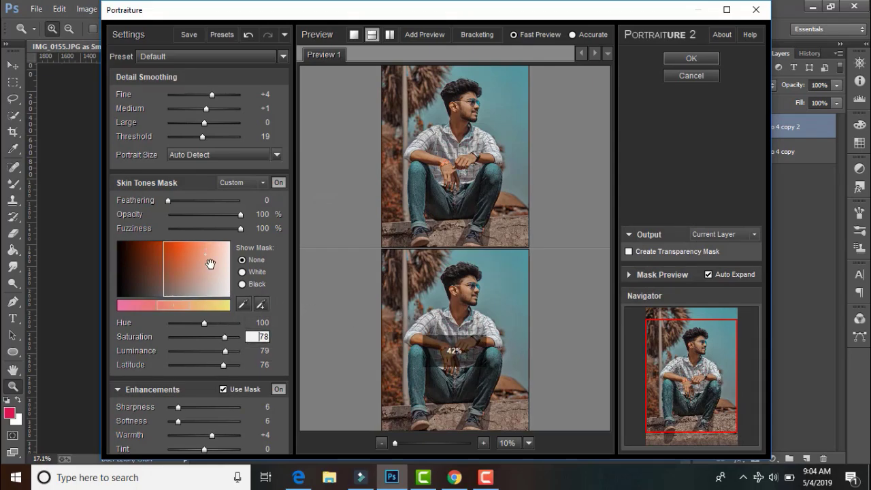
drag(208, 257, 217, 259)
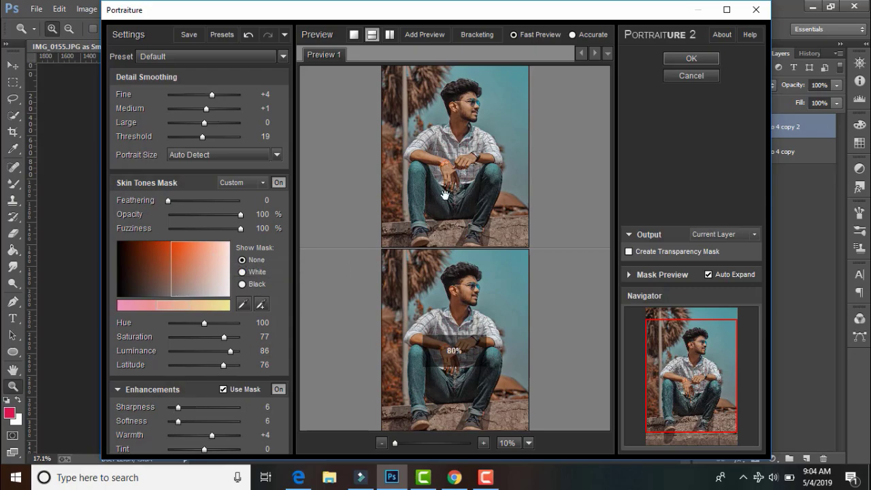
click(693, 58)
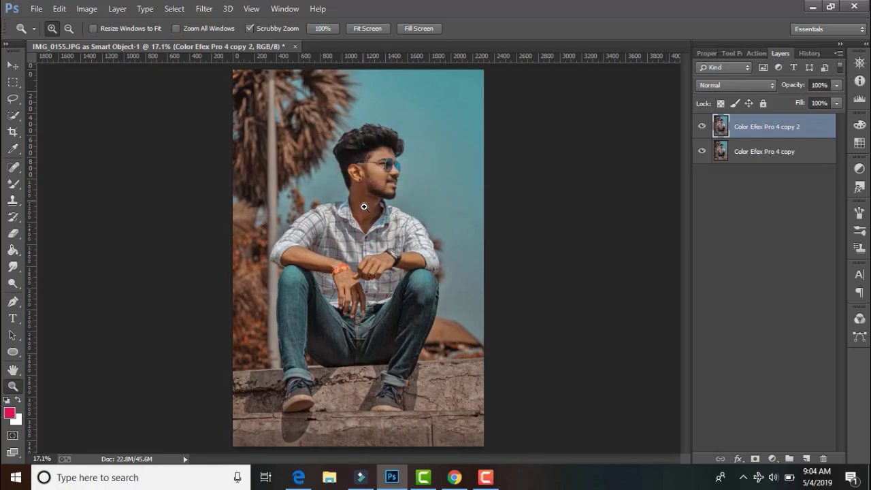
Step: Zoom into the face, toggle the top layer to compare smoothing, then fit the photo on screen
drag(361, 202, 445, 287)
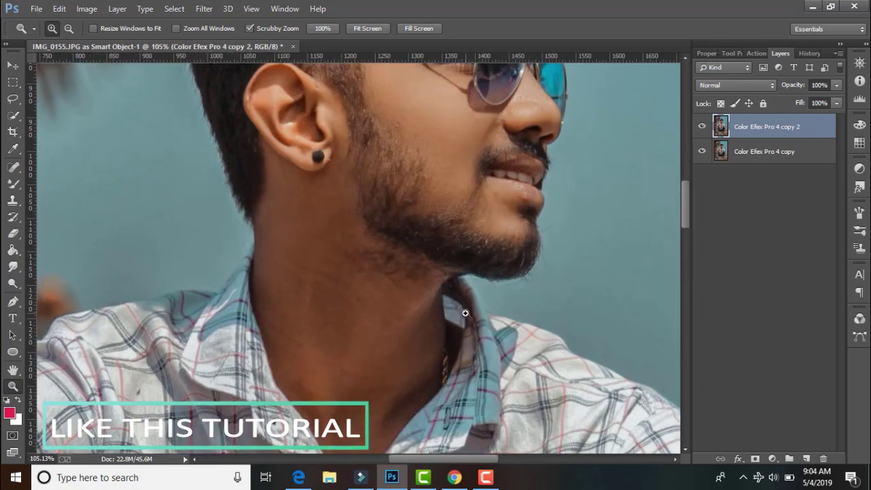
scroll(462, 310, up, 1)
scroll(518, 299, up, 1)
click(701, 125)
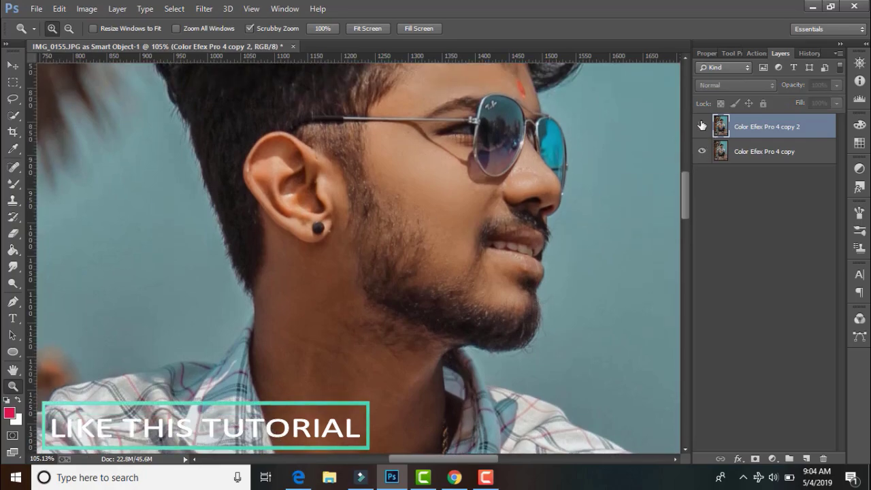
click(702, 125)
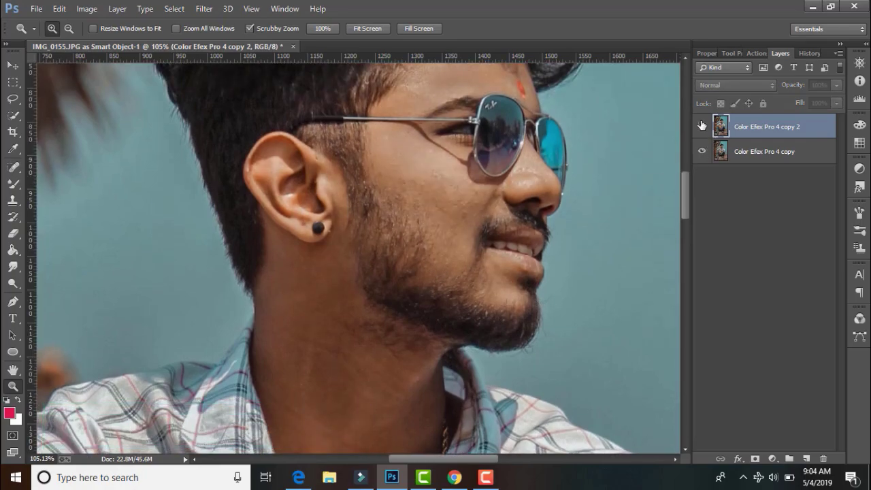
drag(478, 325, 386, 75)
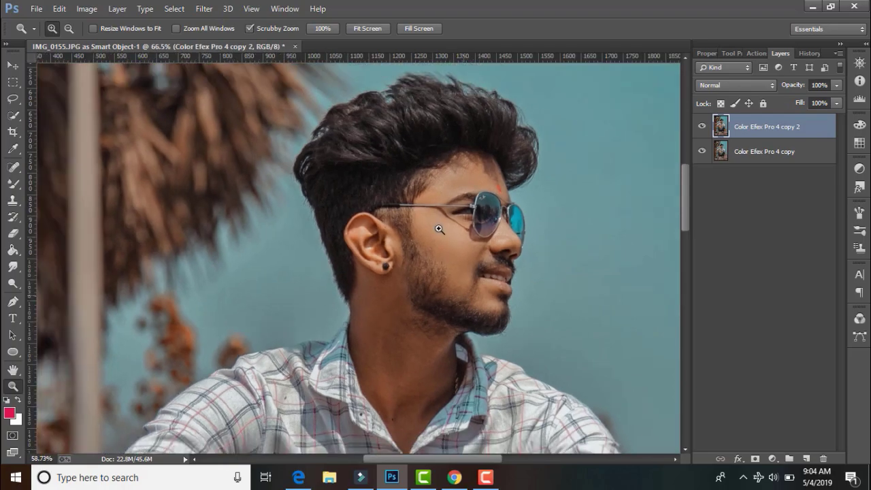
click(369, 28)
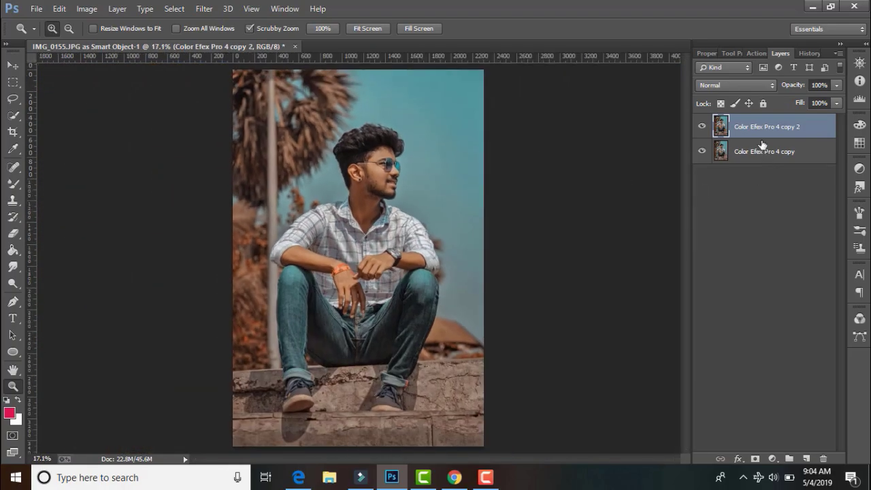
Step: Merge Visible into one layer, duplicate it with Ctrl+J, and run Camera Raw Filter on the copy
right_click(759, 129)
click(577, 376)
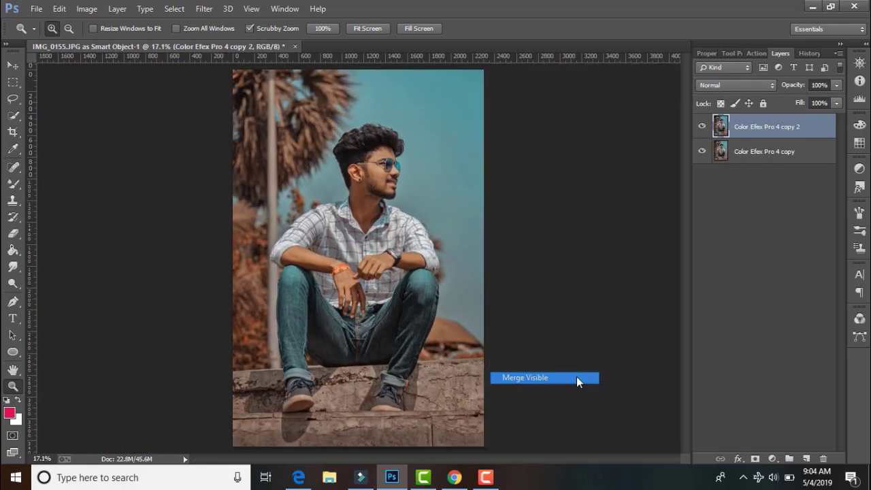
key(ctrl+j)
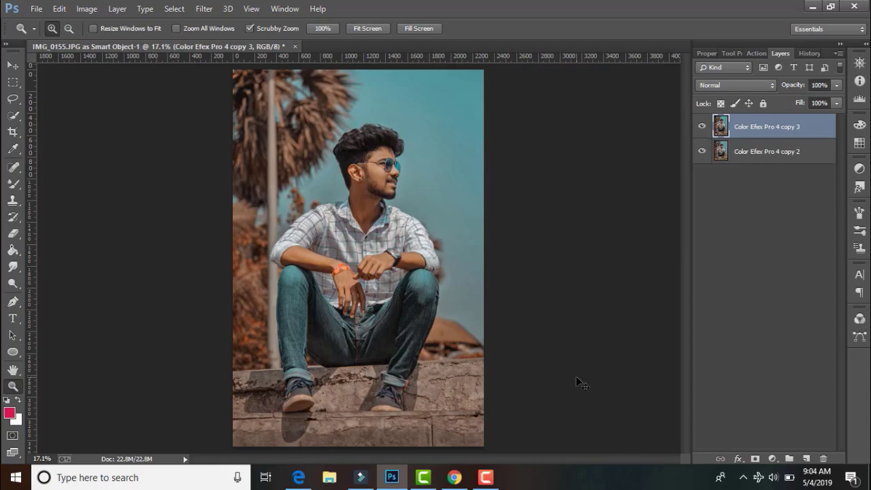
click(204, 9)
click(254, 83)
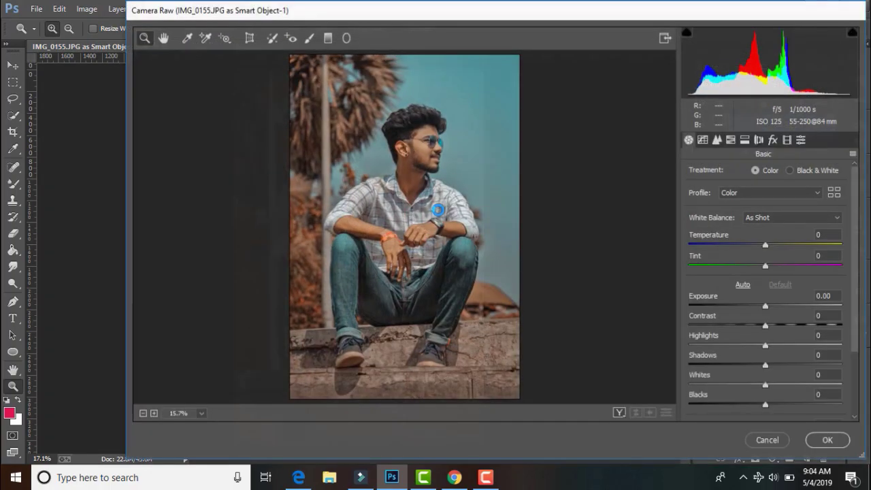
Step: Zoom the preview and set HSL saturation to Reds +22 and Oranges -13
click(420, 197)
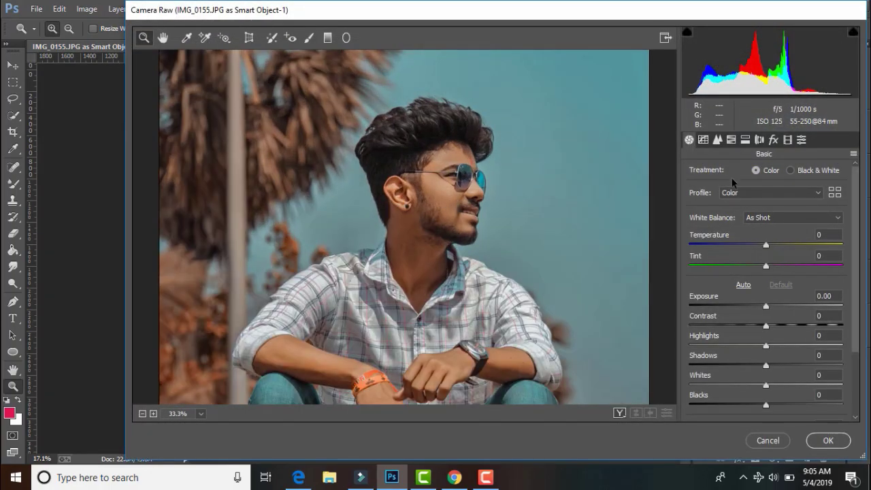
click(729, 140)
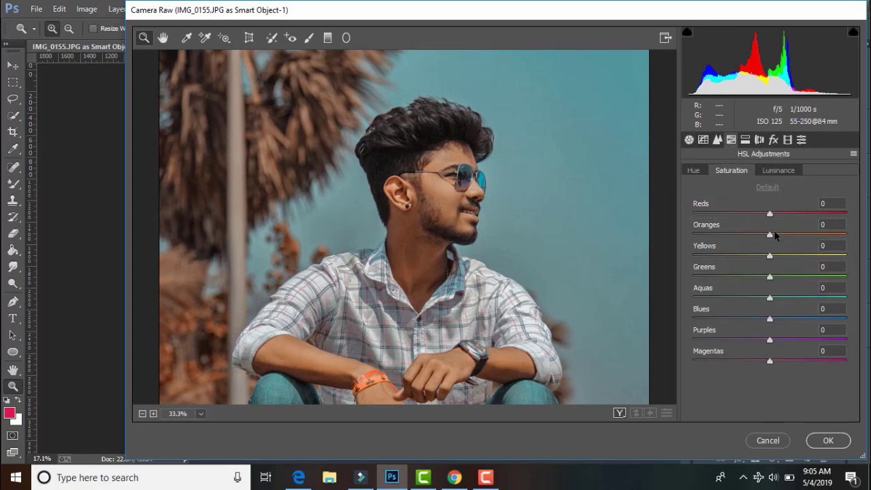
mouse_move(768, 234)
mouse_down()
mouse_move(767, 225)
mouse_move(803, 234)
mouse_up()
click(774, 172)
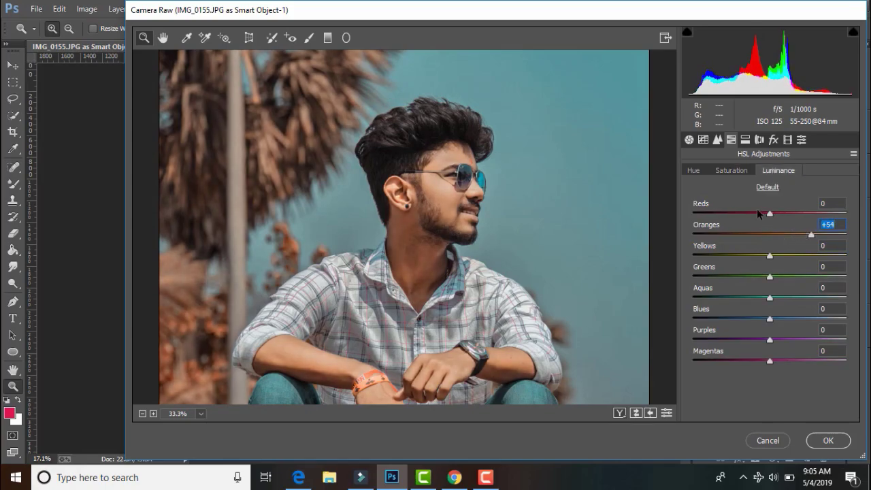
click(735, 170)
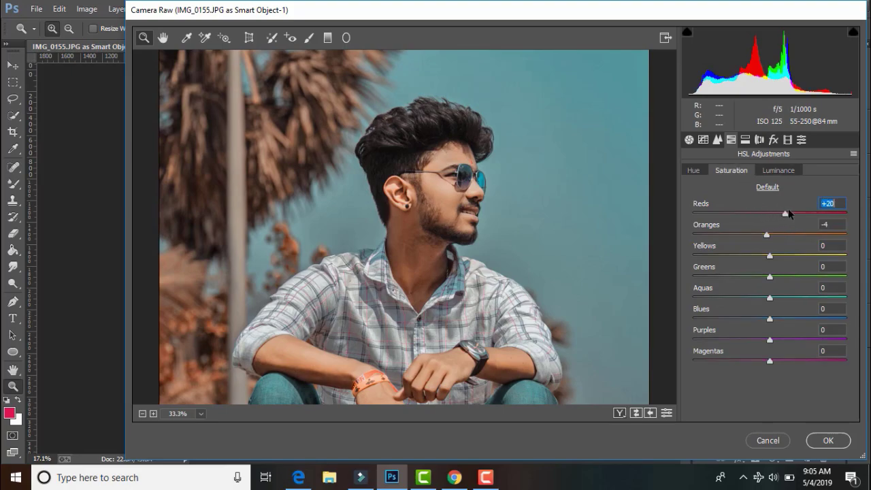
Step: Set HSL luminance Reds +12 and Oranges +41, refining Oranges saturation along the way
click(773, 171)
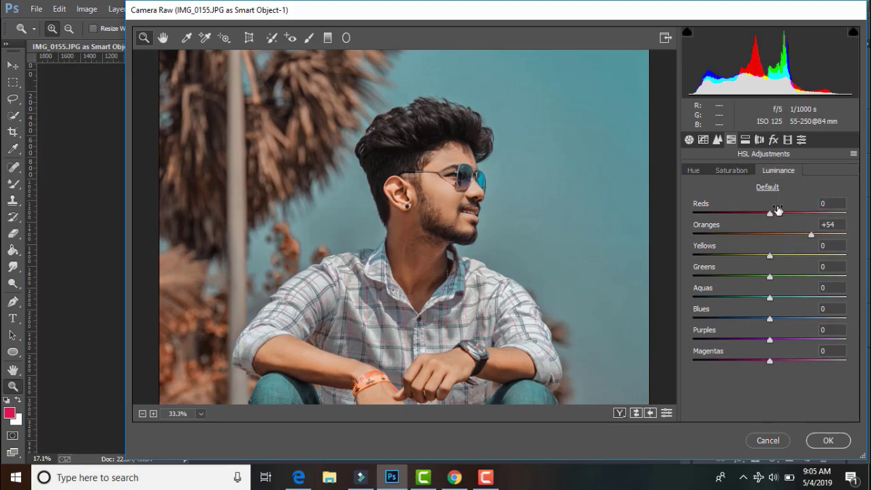
click(781, 213)
click(735, 170)
click(766, 234)
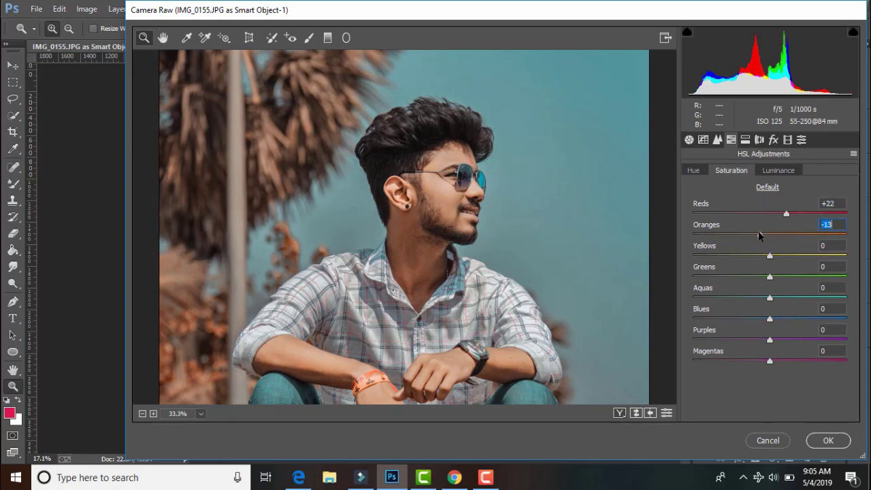
click(771, 171)
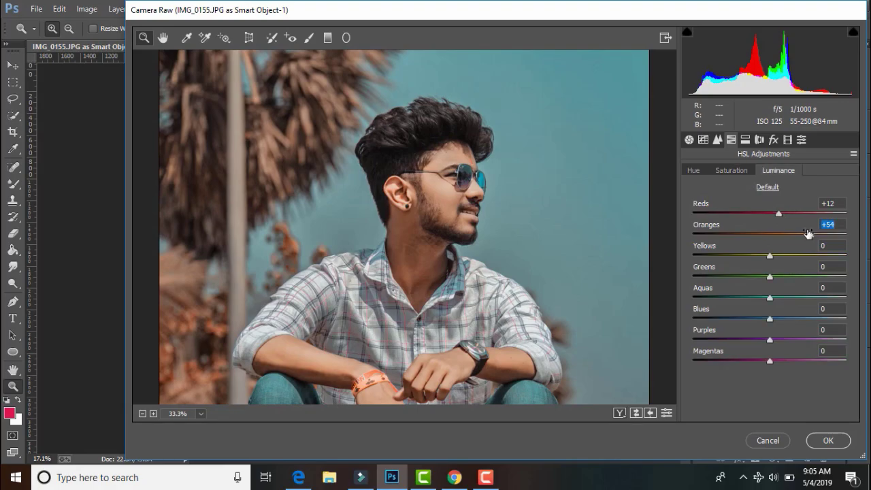
drag(808, 233, 801, 234)
click(745, 139)
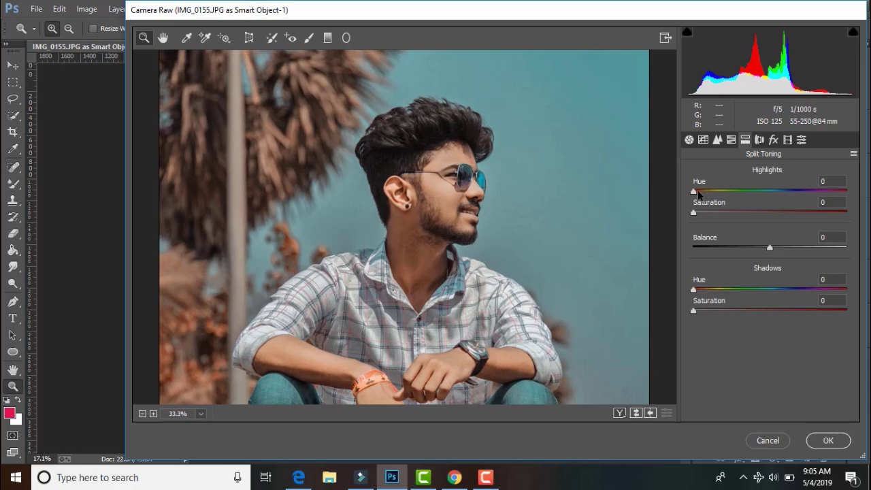
Step: Tint Split Toning highlights with hue 186 and saturation 5, then check the Detail panel
drag(694, 191, 767, 191)
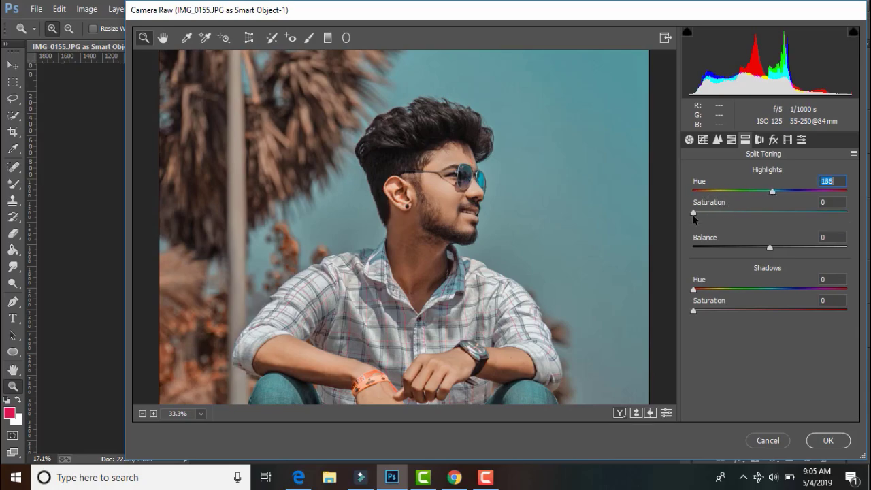
drag(694, 213, 701, 212)
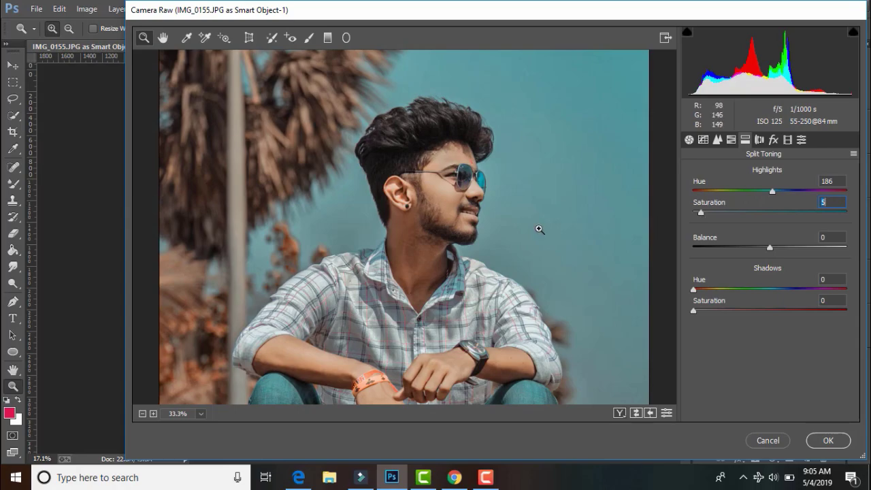
scroll(496, 229, down, 2)
scroll(496, 230, up, 2)
click(718, 140)
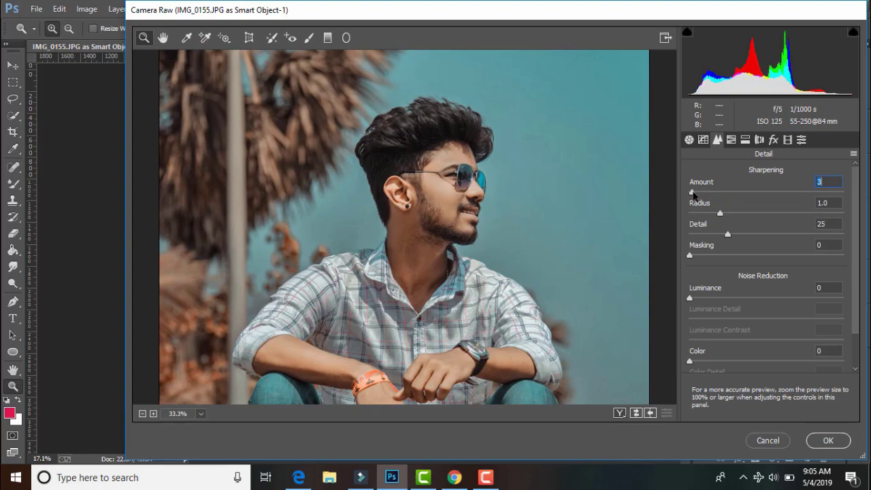
click(731, 140)
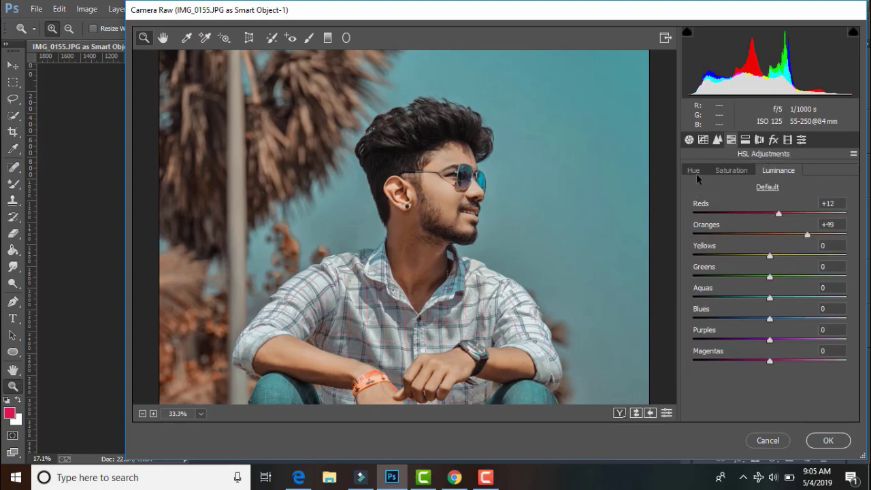
Step: Set HSL hue Greens -43 and Reds +13, then fit the preview in view
click(696, 174)
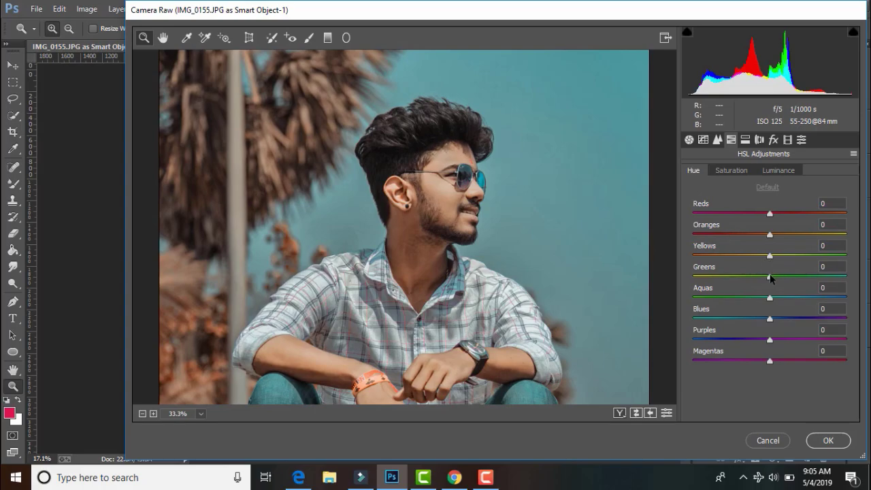
drag(770, 277, 754, 279)
drag(775, 213, 784, 215)
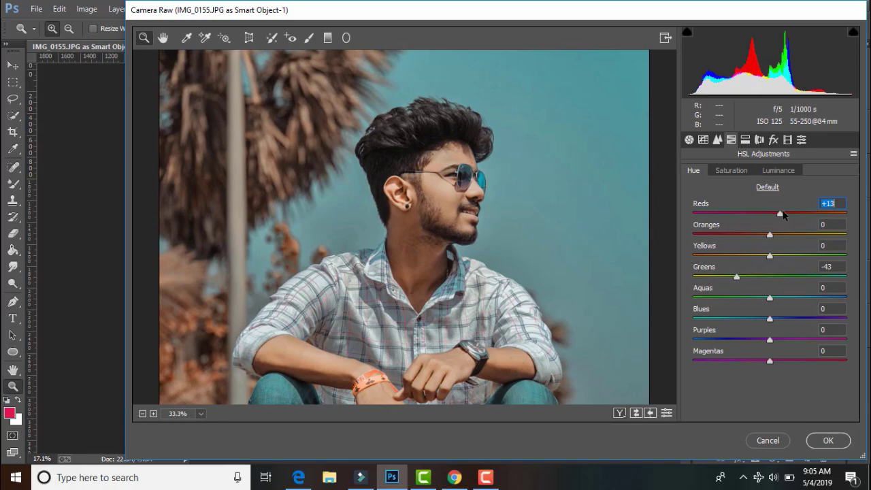
right_click(551, 295)
click(577, 361)
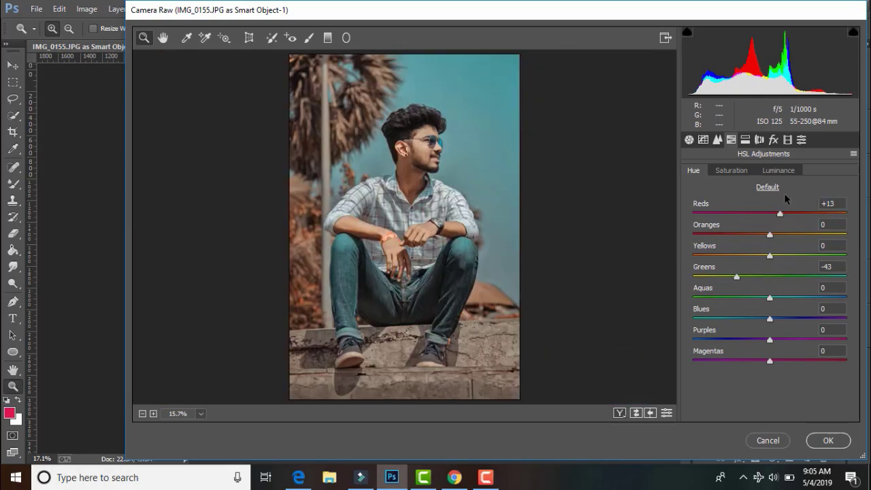
Step: Set Calibration Green Primary hue to -3 and apply the Camera Raw edits
click(772, 140)
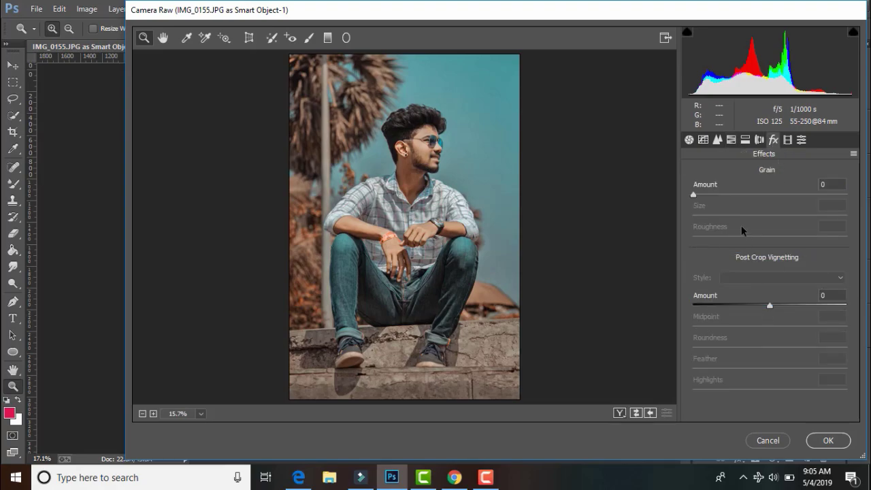
click(787, 140)
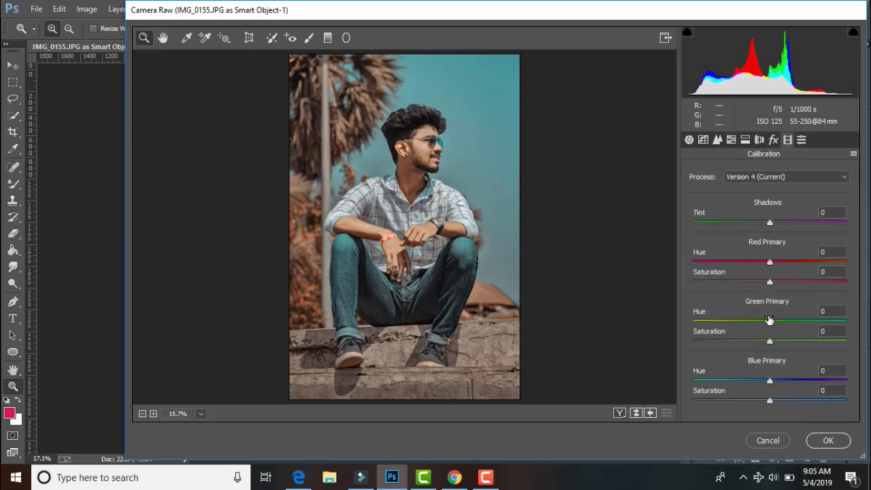
drag(769, 321, 768, 321)
click(823, 440)
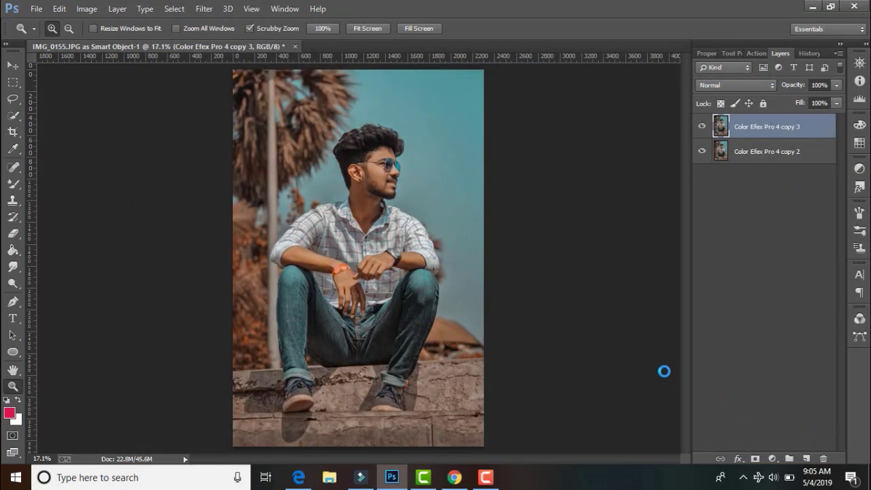
Step: Toggle the graded layer to compare, then Merge Visible into a single copy 3 layer
click(702, 127)
click(703, 127)
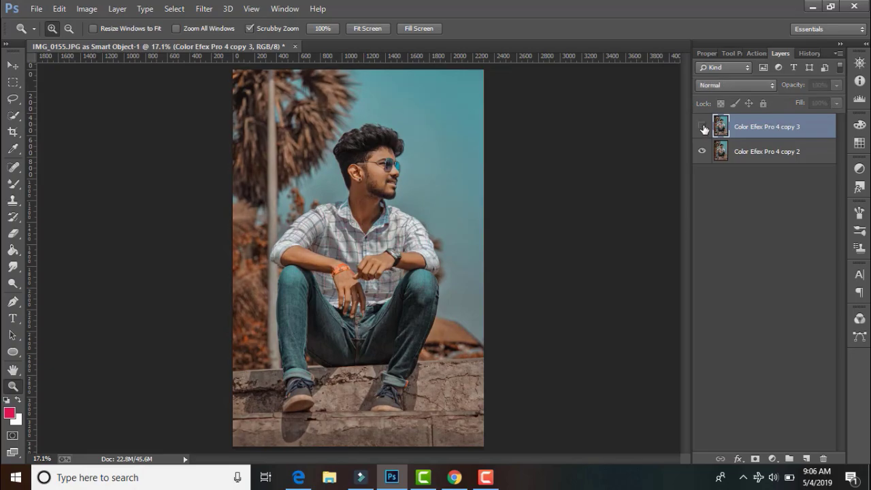
right_click(744, 130)
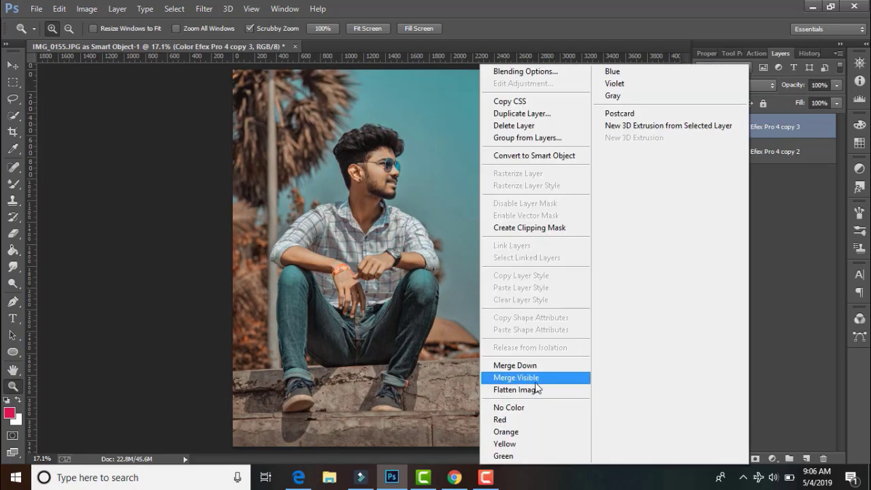
click(536, 380)
key(ctrl+alt+shift+s)
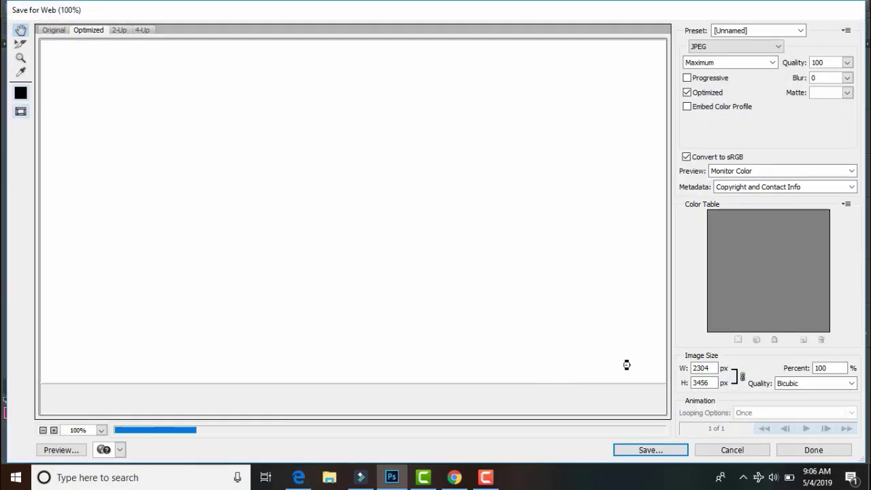
Step: Fit the preview in view and save the 2304×3456 px JPEG at Maximum quality 100
right_click(617, 361)
click(629, 418)
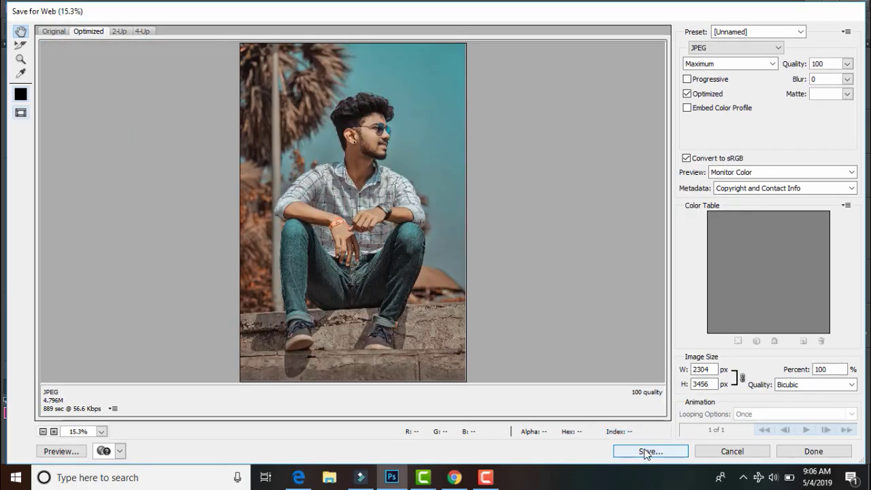
click(650, 449)
click(844, 393)
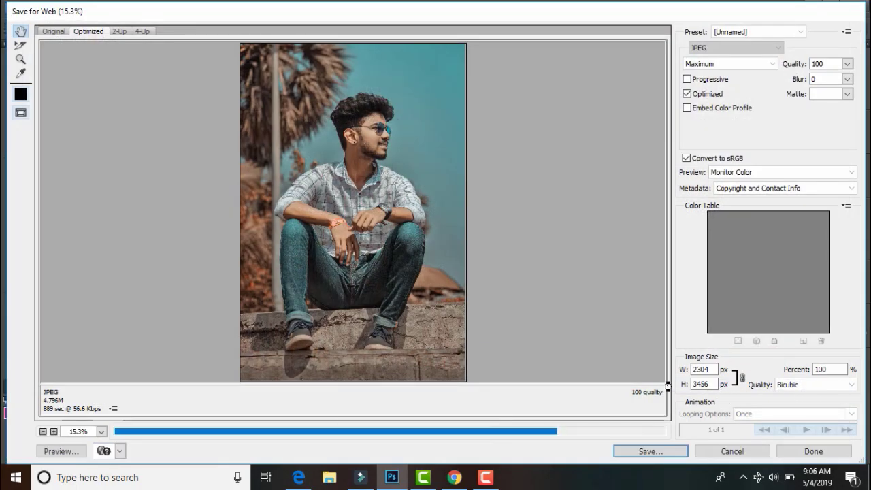